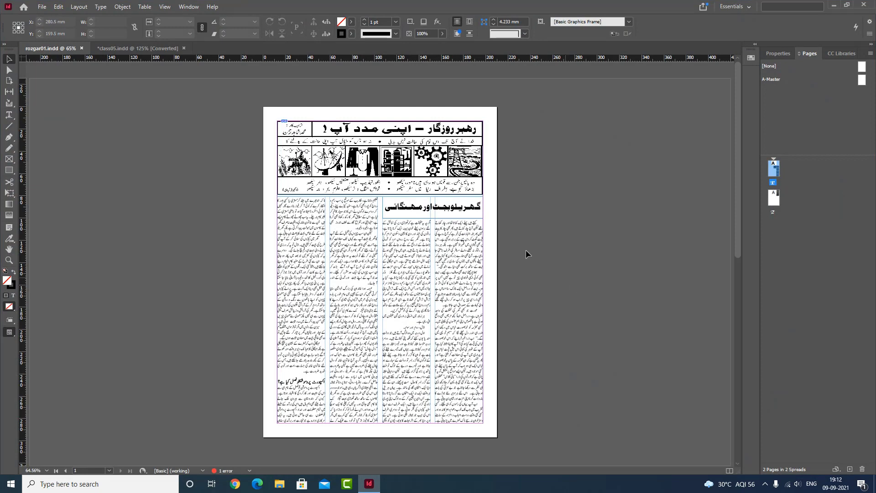
- Float the class05.indd document in its own window, dock it back as a tab, and return to rozgar01.indd
{"action": "key", "text": "ctrl+space"}
{"action": "left_click_drag", "start_coordinate": [251, 106], "coordinate": [536, 330]}
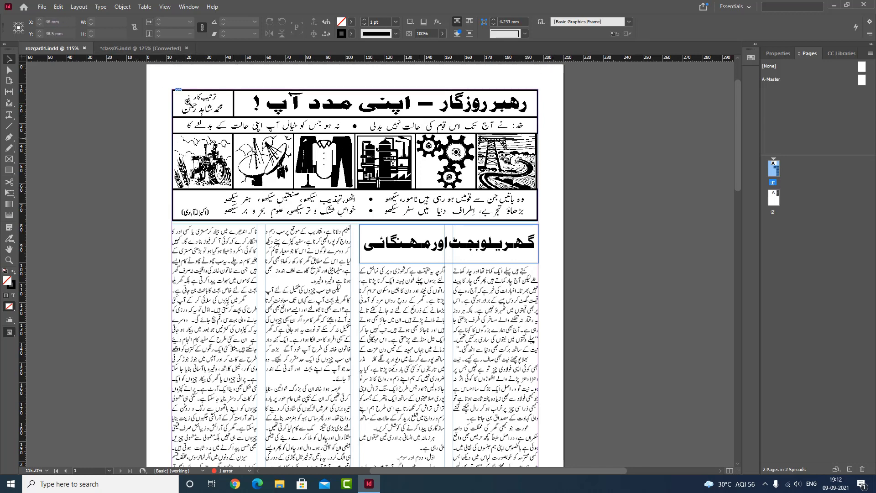
{"action": "left_click_drag", "start_coordinate": [139, 48], "coordinate": [334, 168]}
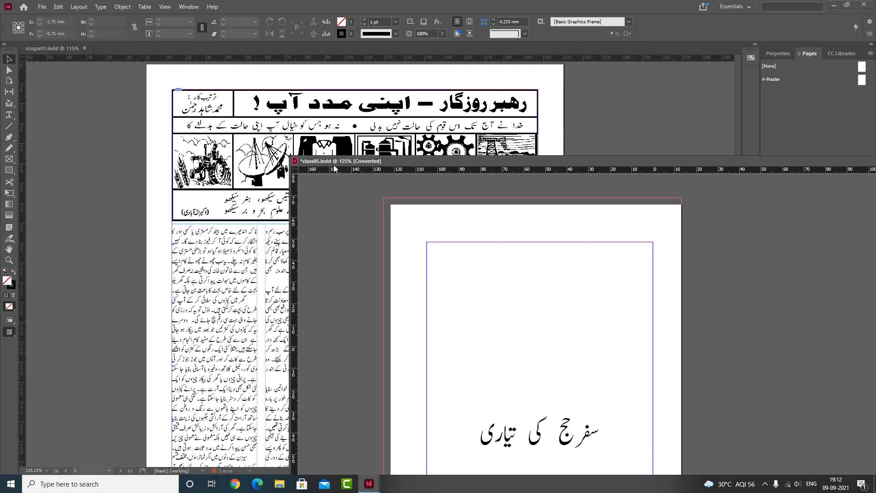
{"action": "left_click_drag", "start_coordinate": [563, 160], "coordinate": [325, 46]}
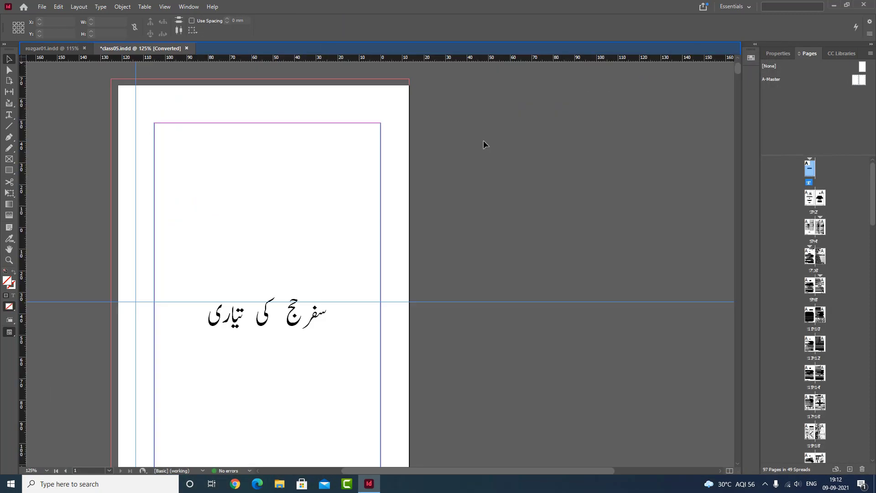
{"action": "left_click", "coordinate": [40, 47]}
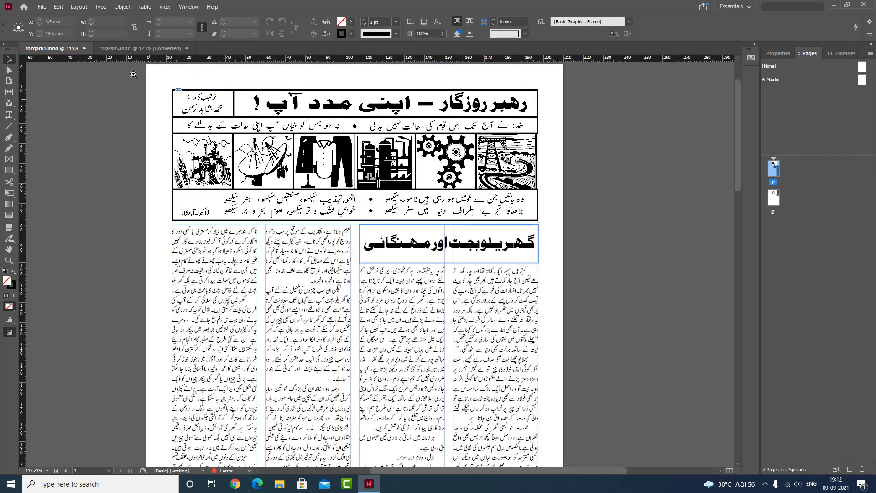
- Add a horizontal ruler guide along the baseline of the large Urdu article heading above the two right-hand columns
{"action": "left_click_drag", "start_coordinate": [134, 75], "coordinate": [561, 292]}
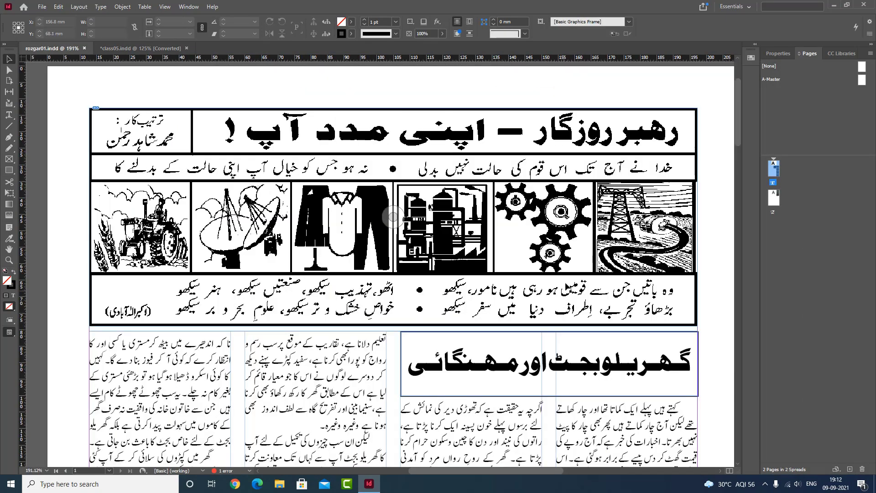
{"action": "scroll", "coordinate": [586, 286], "scroll_direction": "down", "scroll_amount": 2}
{"action": "scroll", "coordinate": [586, 286], "scroll_direction": "down", "scroll_amount": 1}
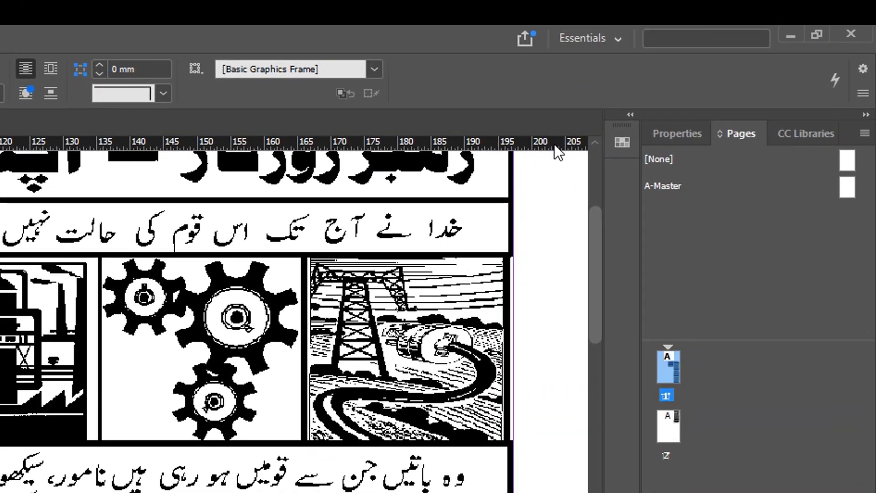
{"action": "left_click_drag", "start_coordinate": [554, 144], "coordinate": [553, 492]}
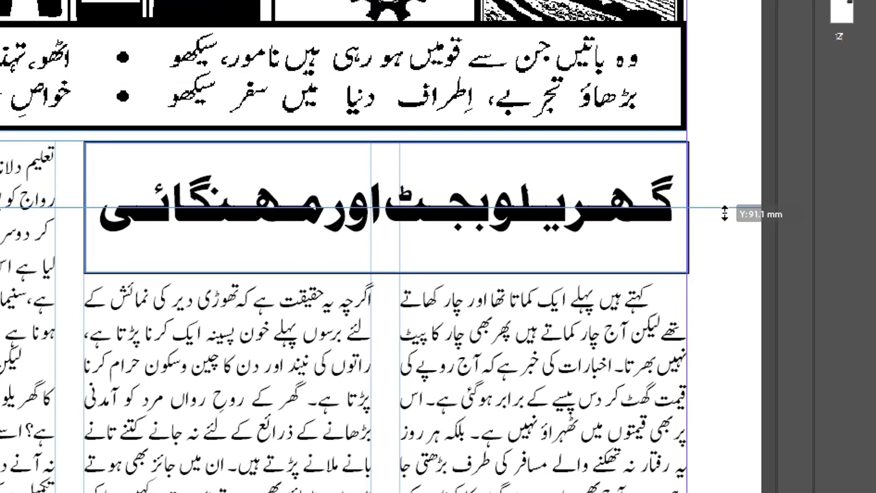
{"action": "mouse_move", "coordinate": [724, 213]}
{"action": "left_mouse_down"}
{"action": "mouse_move", "coordinate": [727, 269]}
{"action": "mouse_move", "coordinate": [733, 223]}
{"action": "left_mouse_up"}
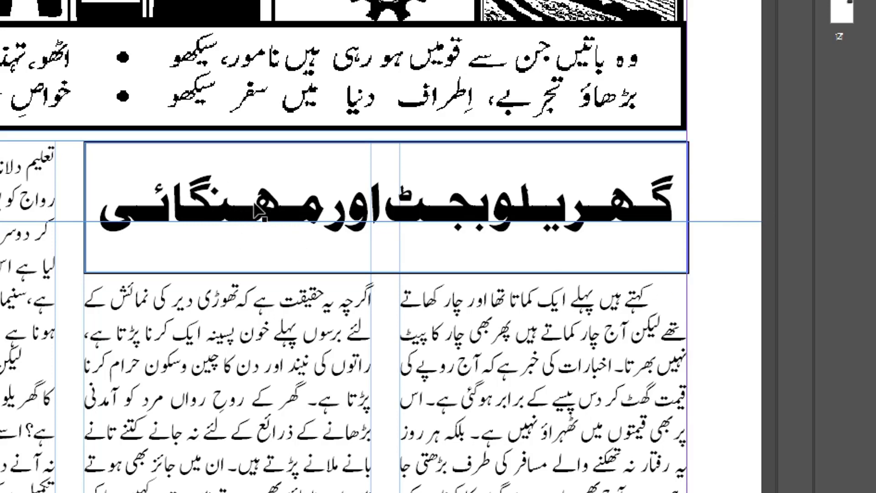
- Duplicate the article heading frame and align the copy above the two left-hand columns, level with the original heading
{"action": "left_click", "coordinate": [641, 172]}
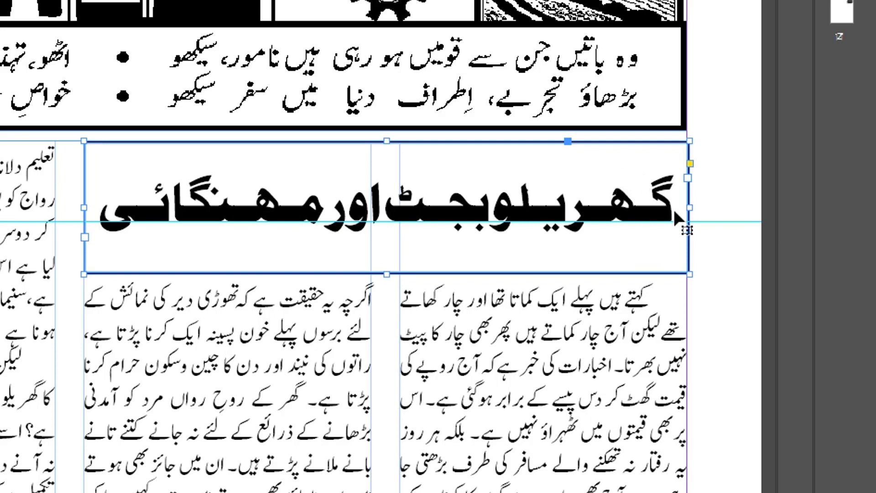
{"action": "left_click_drag", "start_coordinate": [673, 207], "coordinate": [315, 86]}
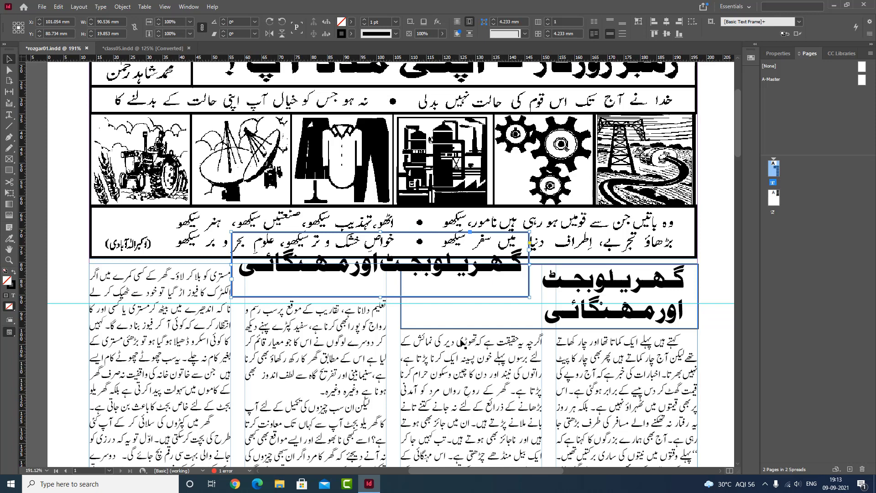
{"action": "left_click_drag", "start_coordinate": [463, 304], "coordinate": [596, 178]}
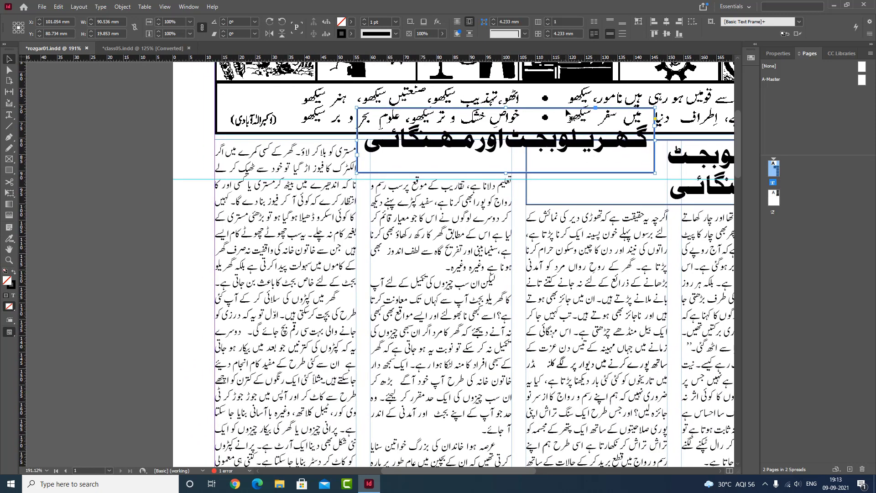
{"action": "left_click_drag", "start_coordinate": [568, 113], "coordinate": [425, 145]}
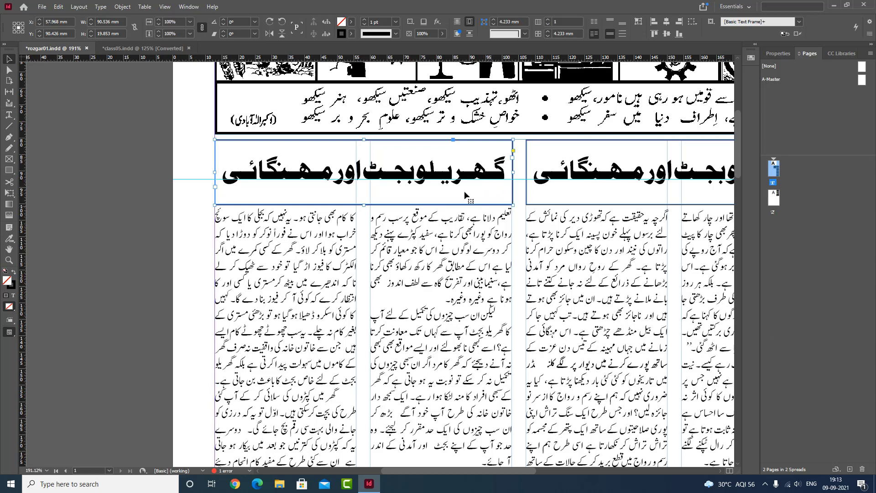
- Move the copied heading down into the left columns' text and nudge it right to X 49.268 mm
{"action": "left_click_drag", "start_coordinate": [472, 158], "coordinate": [439, 225]}
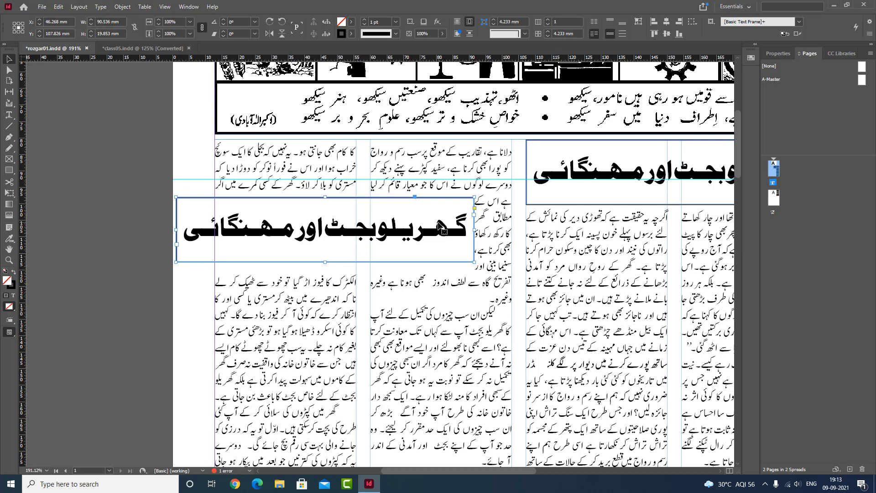
{"action": "key", "text": "Right"}
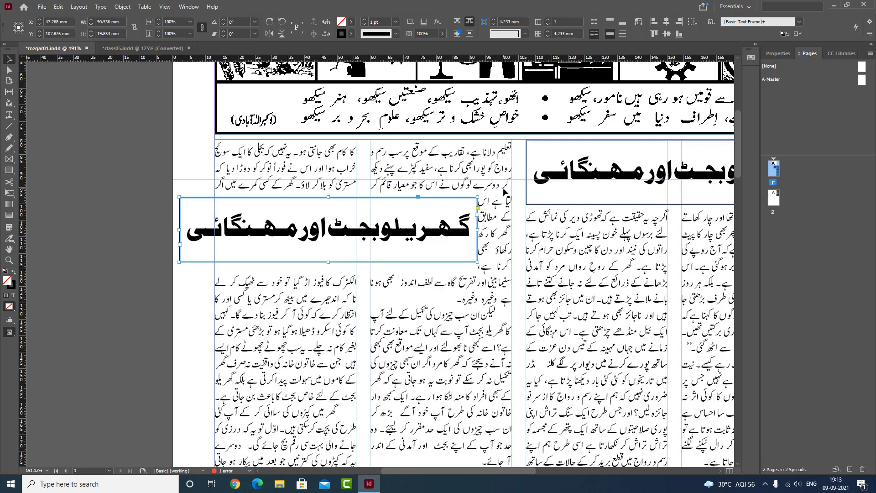
{"action": "left_click_drag", "start_coordinate": [421, 260], "coordinate": [425, 244]}
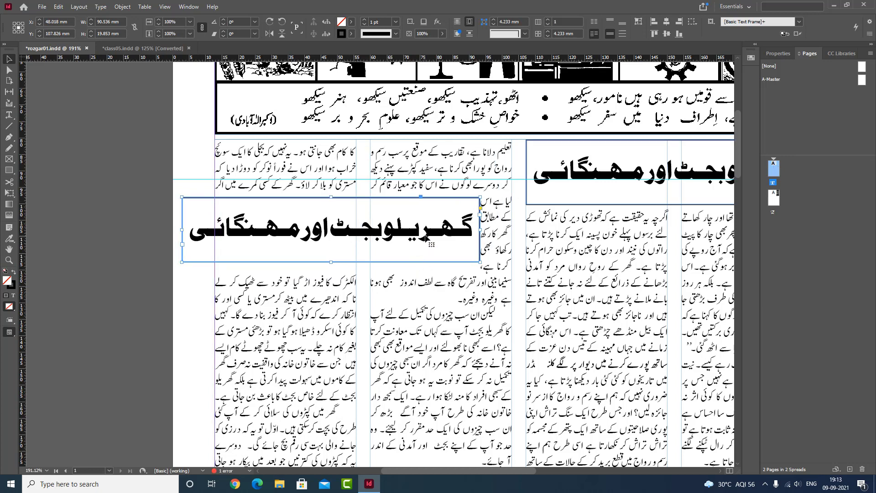
{"action": "key", "text": "Right"}
{"action": "key", "text": "Right"}
{"action": "key", "text": "Right"}
{"action": "key", "text": "Right"}
{"action": "key", "text": "Right"}
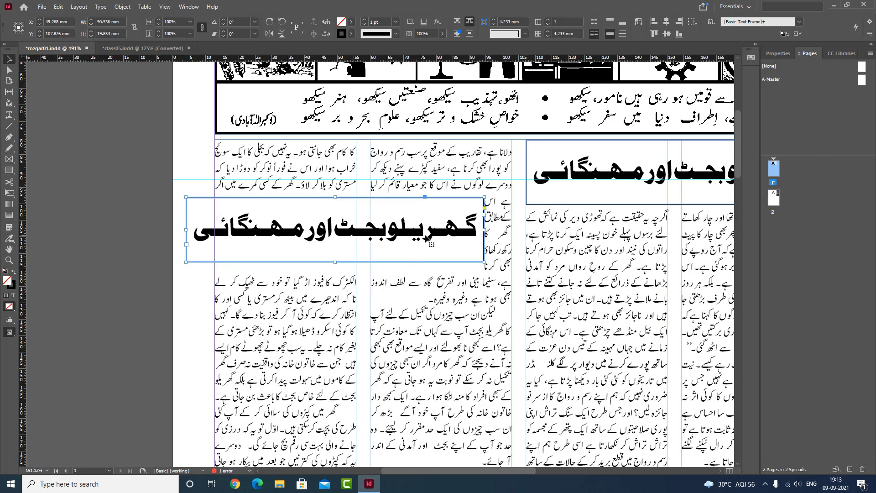
- Move the copied heading back above the left columns, nudge it to Y 90.576 mm, and delete the copy
{"action": "left_click_drag", "start_coordinate": [462, 226], "coordinate": [511, 181]}
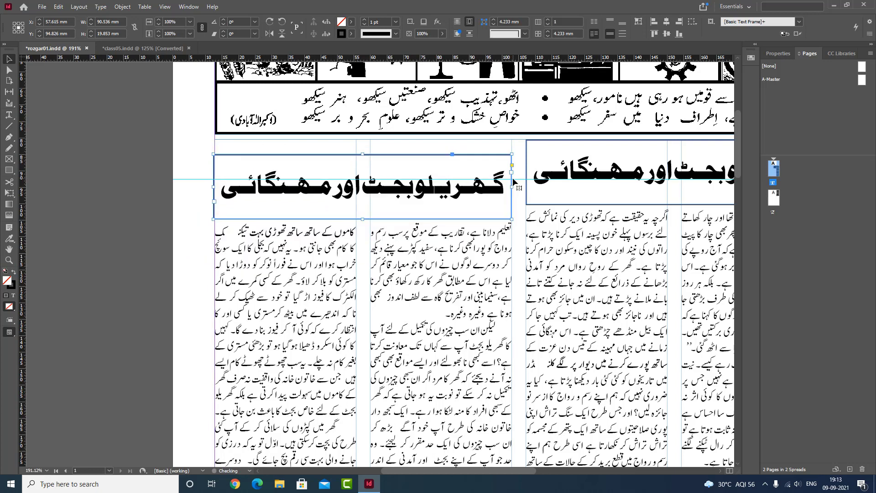
{"action": "key", "text": "shift+Up"}
{"action": "key", "text": "shift+Up"}
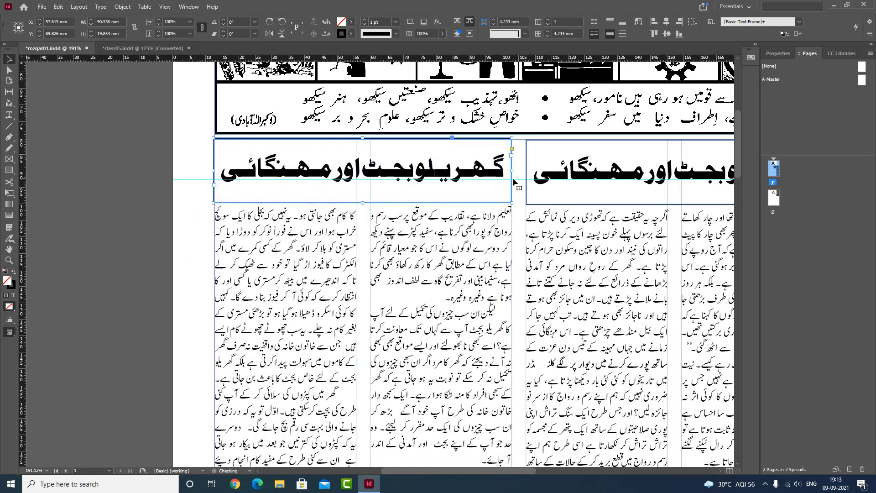
{"action": "key", "text": "Down"}
{"action": "key", "text": "Down"}
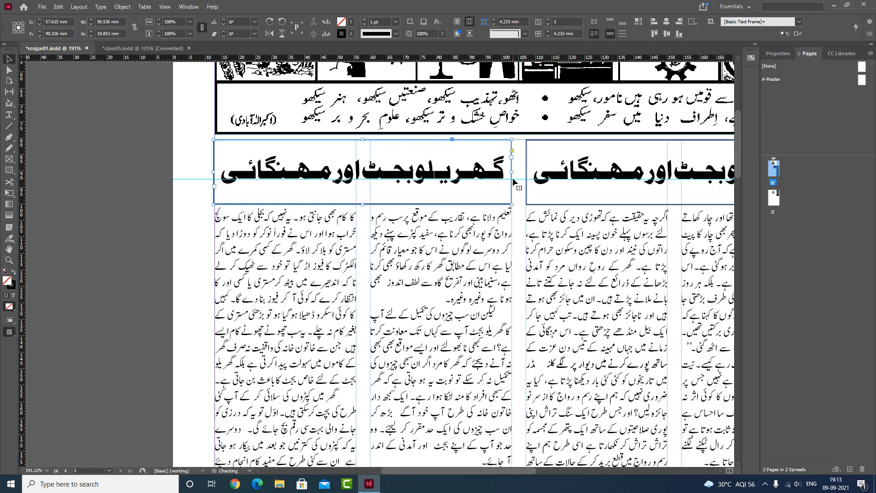
{"action": "key", "text": "Down"}
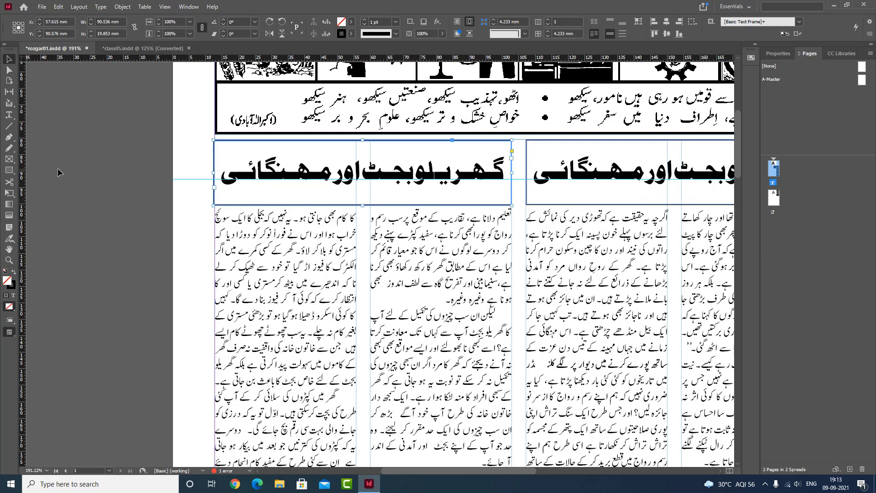
{"action": "key", "text": "Delete"}
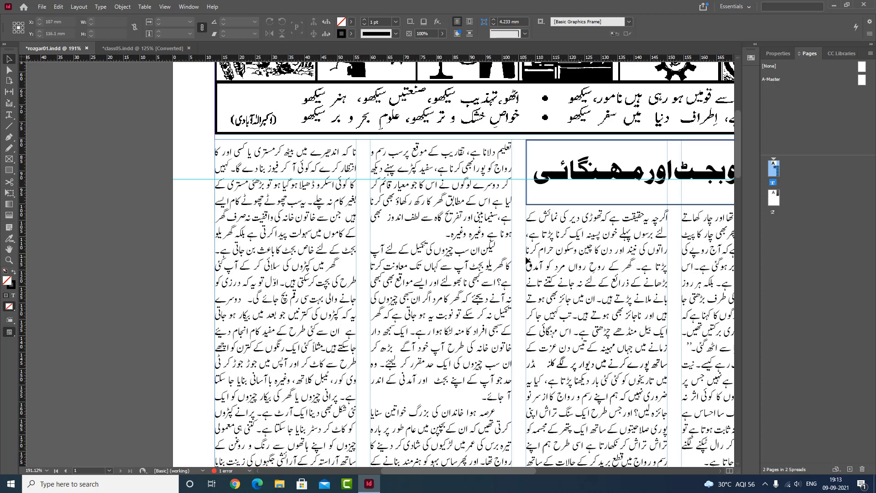
- Switch to class05.indd and go to the spread that starts with the ALL RIGHTS RESERVED page
{"action": "scroll", "coordinate": [525, 260], "scroll_direction": "down", "scroll_amount": 5}
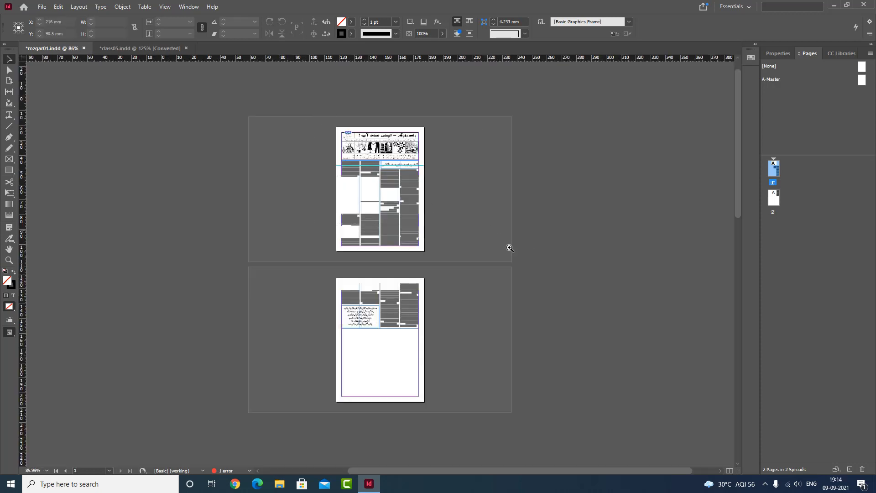
{"action": "left_click", "coordinate": [509, 248]}
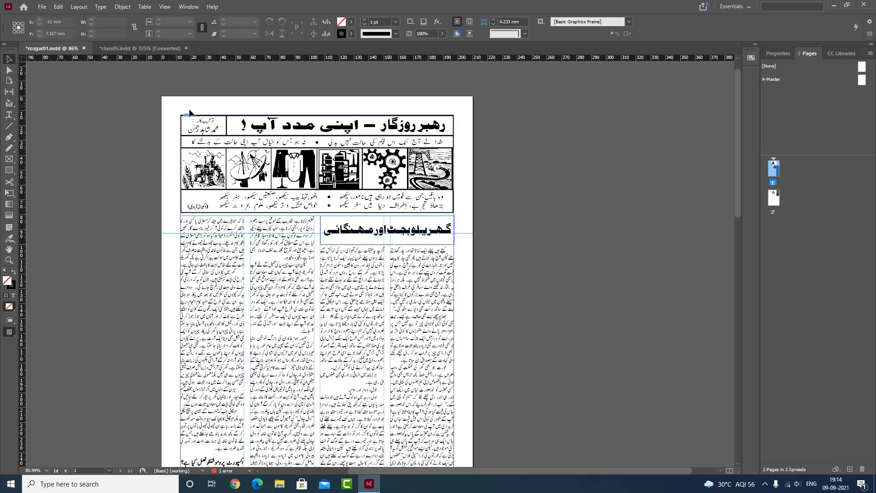
{"action": "left_click", "coordinate": [121, 47]}
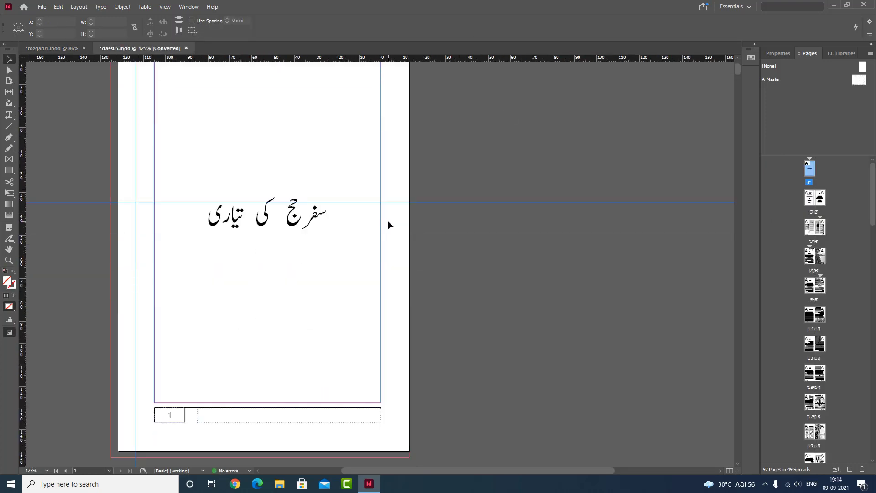
{"action": "scroll", "coordinate": [388, 218], "scroll_direction": "down", "scroll_amount": 10}
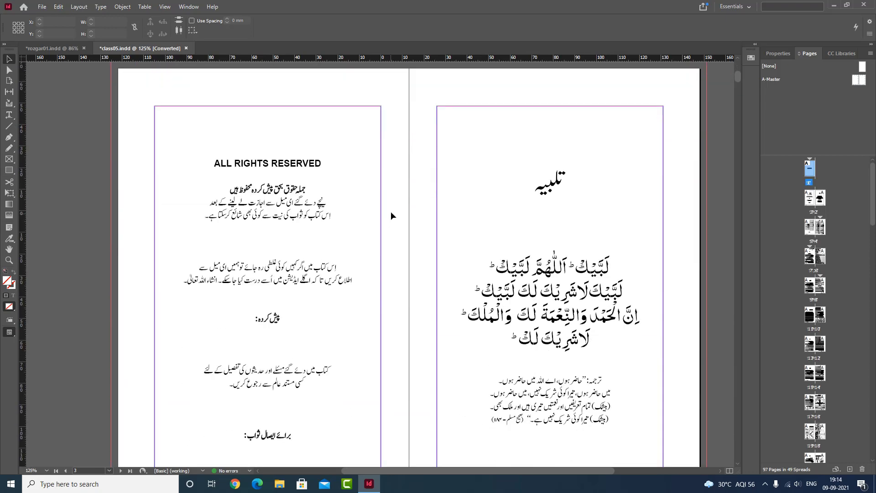
{"action": "left_click_drag", "start_coordinate": [471, 170], "coordinate": [497, 147]}
{"action": "scroll", "coordinate": [497, 147], "scroll_direction": "up", "scroll_amount": 3}
- Try a horizontal guide on the left page only, remove it, and add one across the whole spread above ALL RIGHTS RESERVED
{"action": "left_click_drag", "start_coordinate": [256, 58], "coordinate": [281, 154]}
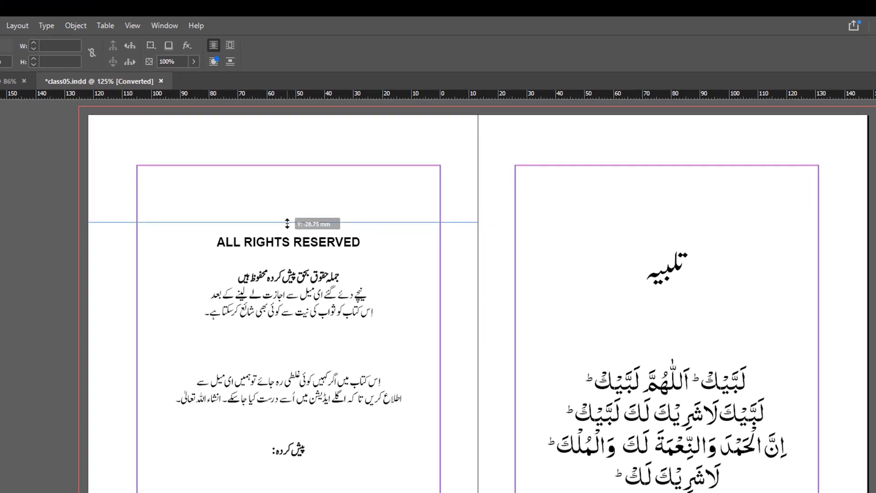
{"action": "left_click_drag", "start_coordinate": [287, 223], "coordinate": [143, 116]}
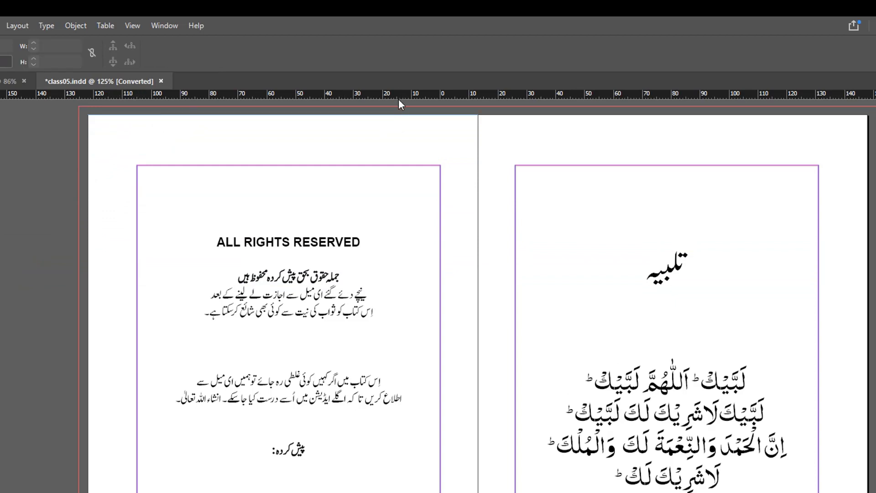
{"action": "left_click_drag", "start_coordinate": [395, 98], "coordinate": [383, 127]}
{"action": "left_click_drag", "start_coordinate": [378, 136], "coordinate": [352, 213]}
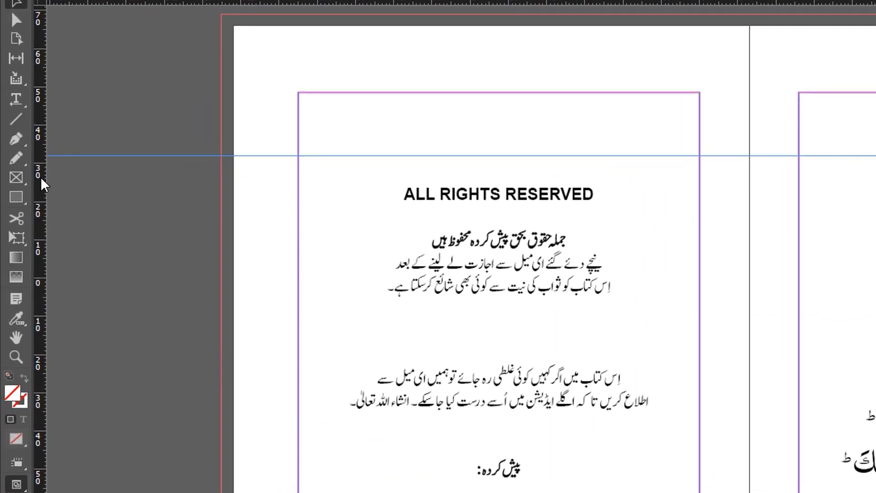
- Set the vertical ruler's units to inches and add a horizontal guide just below the ALL RIGHTS RESERVED title
{"action": "right_click", "coordinate": [38, 120]}
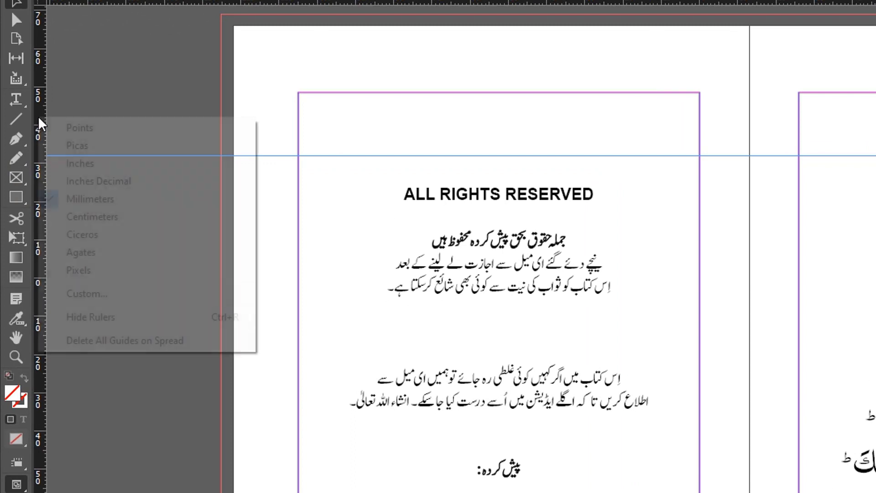
{"action": "left_click", "coordinate": [101, 165]}
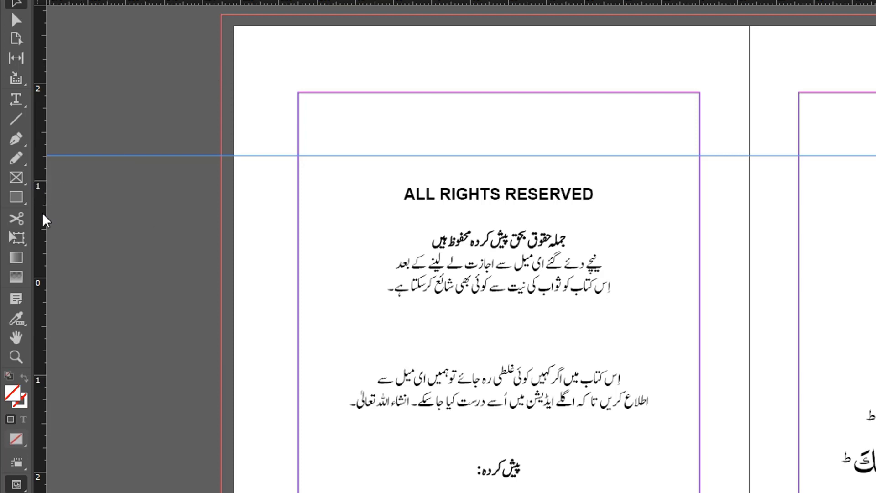
{"action": "left_click_drag", "start_coordinate": [163, 1], "coordinate": [143, 82]}
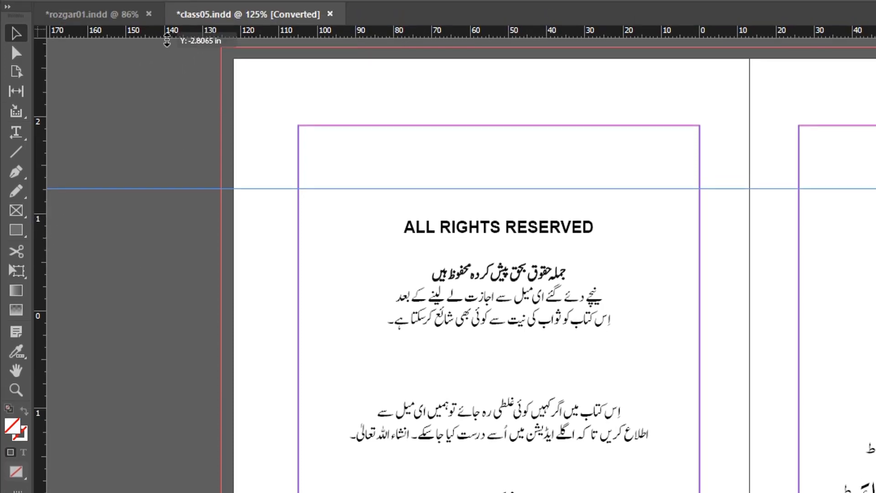
{"action": "left_click_drag", "start_coordinate": [143, 120], "coordinate": [117, 250]}
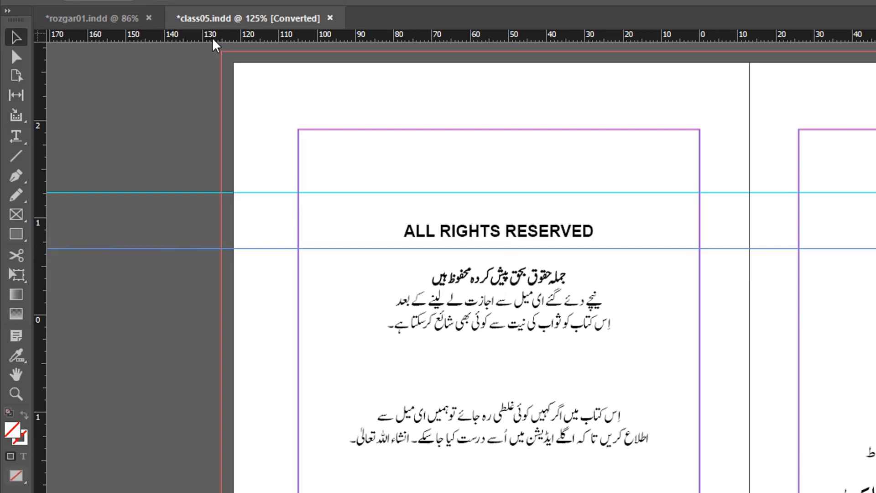
- Add three horizontal spread guides: above the bold Urdu line, under that paragraph's last line, and at the next paragraph's first line
{"action": "mouse_move", "coordinate": [214, 45]}
{"action": "left_mouse_down"}
{"action": "mouse_move", "coordinate": [178, 122]}
{"action": "mouse_move", "coordinate": [163, 275]}
{"action": "mouse_move", "coordinate": [157, 281]}
{"action": "mouse_move", "coordinate": [165, 250]}
{"action": "mouse_move", "coordinate": [75, 290]}
{"action": "mouse_move", "coordinate": [36, 280]}
{"action": "mouse_move", "coordinate": [53, 266]}
{"action": "mouse_move", "coordinate": [73, 270]}
{"action": "left_mouse_up"}
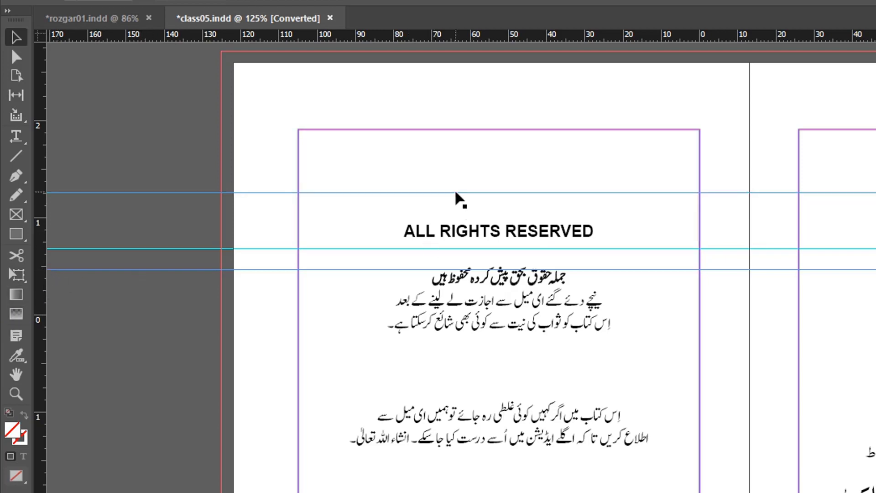
{"action": "left_click_drag", "start_coordinate": [183, 45], "coordinate": [119, 327]}
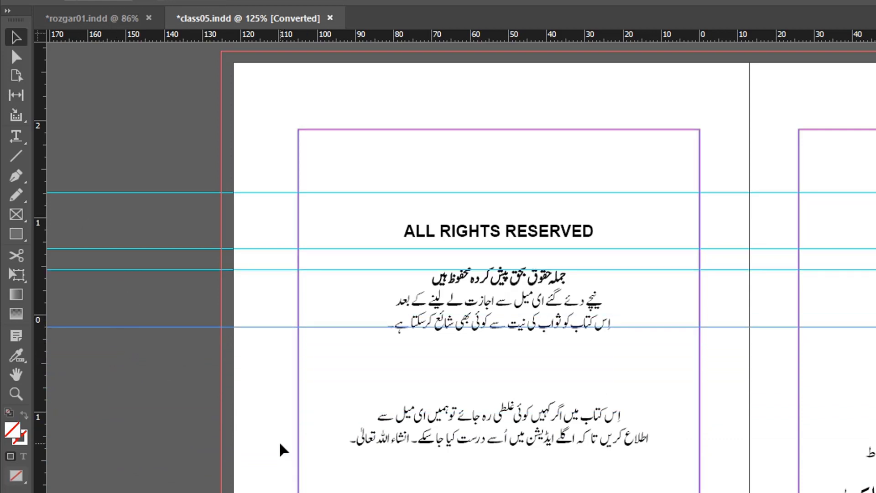
{"action": "double_click", "coordinate": [39, 413]}
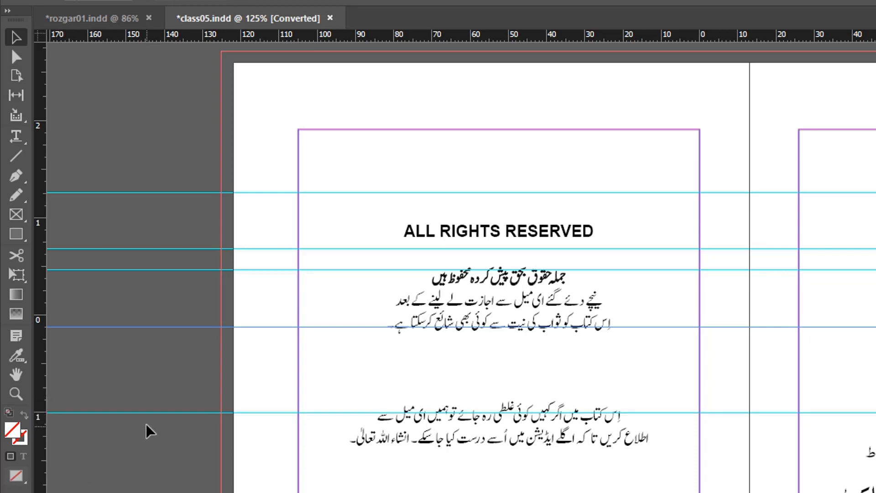
- Select all five horizontal guides around the ALL RIGHTS RESERVED text and nudge them up and down together in small increments
{"action": "left_click", "coordinate": [128, 412]}
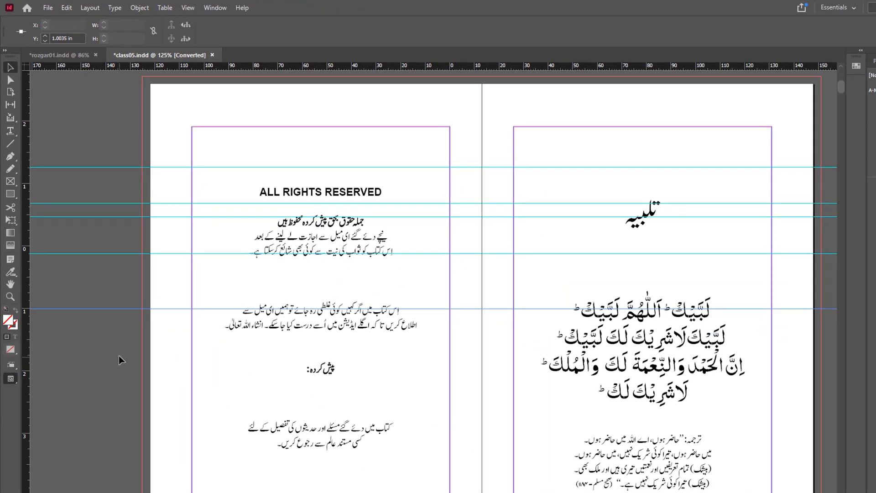
{"action": "left_click_drag", "start_coordinate": [52, 251], "coordinate": [80, 146]}
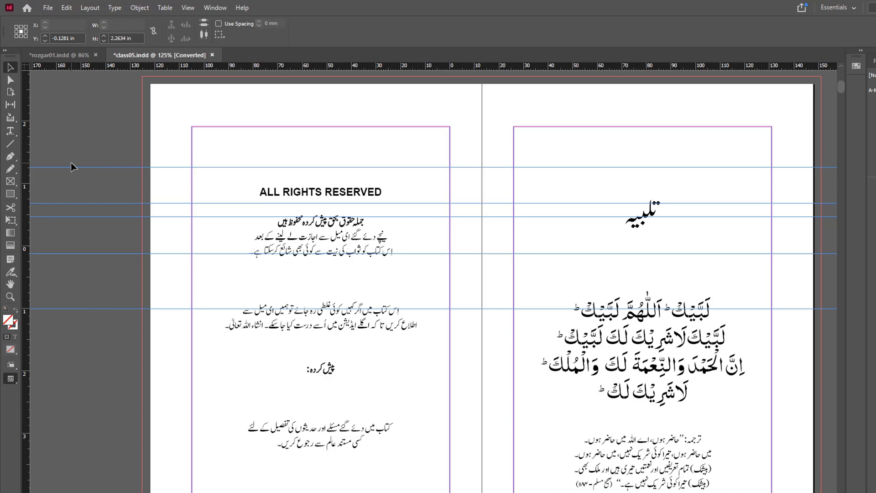
{"action": "key", "text": "Up"}
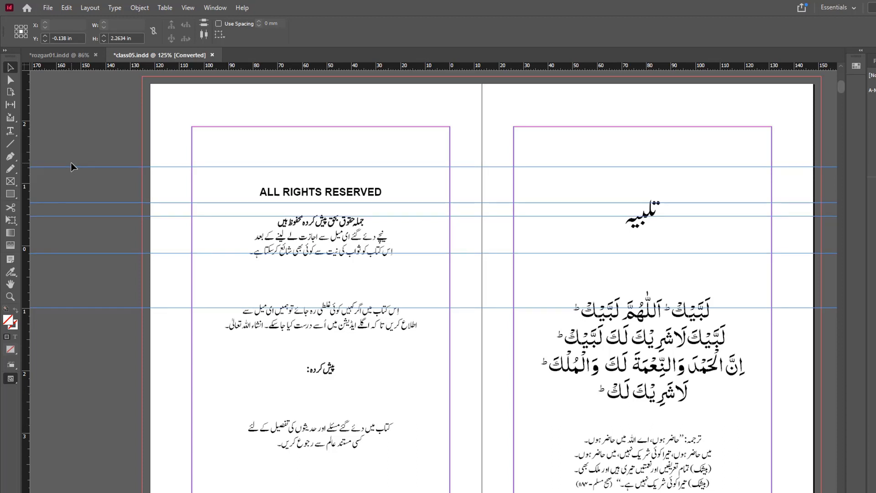
{"action": "key", "text": "Up"}
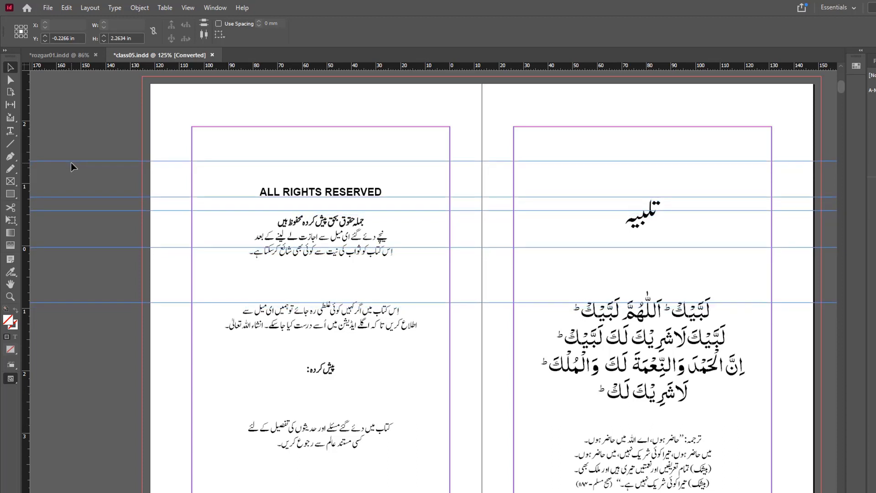
{"action": "key", "text": "Down"}
{"action": "key", "text": "Down"}
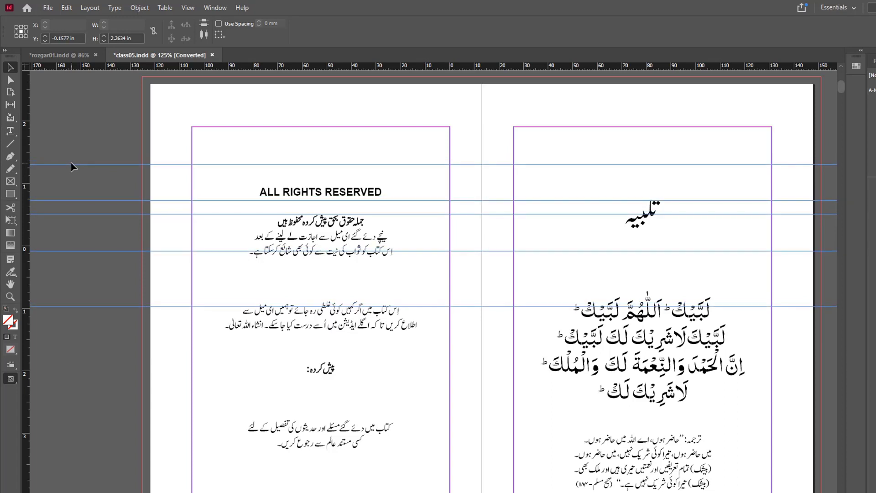
{"action": "key", "text": "Up"}
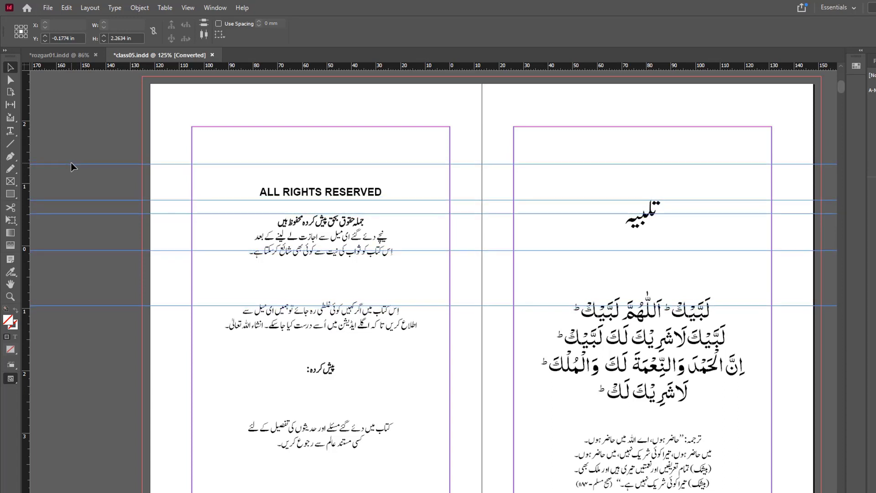
{"action": "key", "text": "Down"}
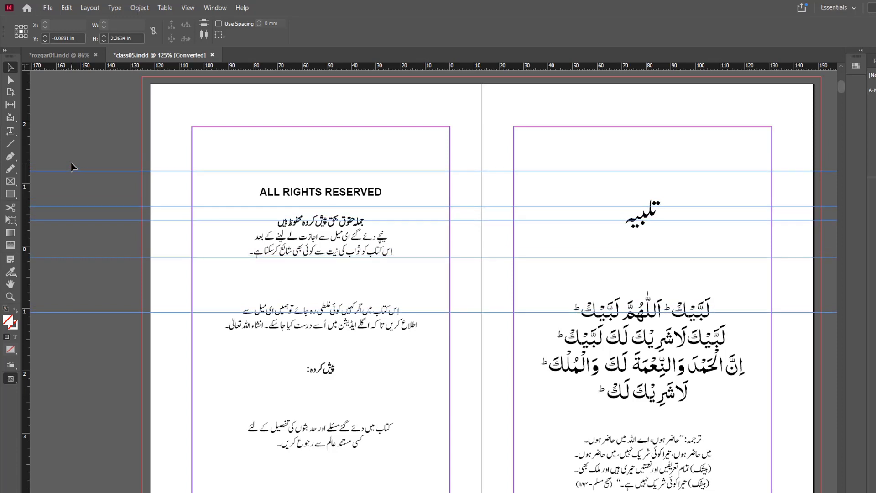
{"action": "key", "text": "Up"}
{"action": "key", "text": "Up"}
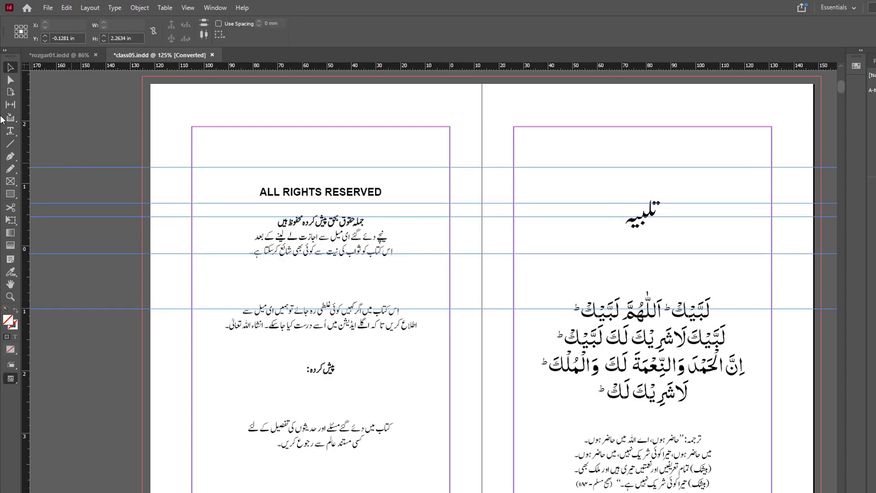
- Move the selected guides together to the foot of the spread, and back up to a Y position of about 1.36 in
{"action": "scroll", "coordinate": [436, 304], "scroll_direction": "down", "scroll_amount": 9}
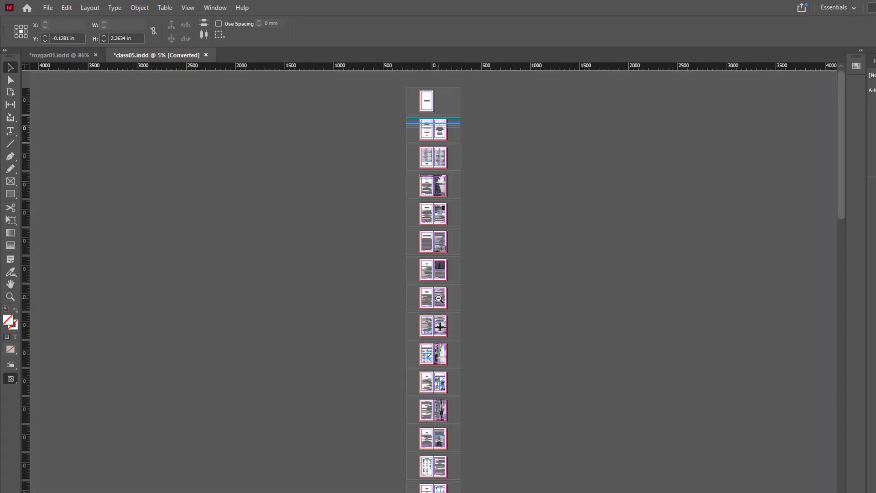
{"action": "left_click_drag", "start_coordinate": [380, 108], "coordinate": [510, 227]}
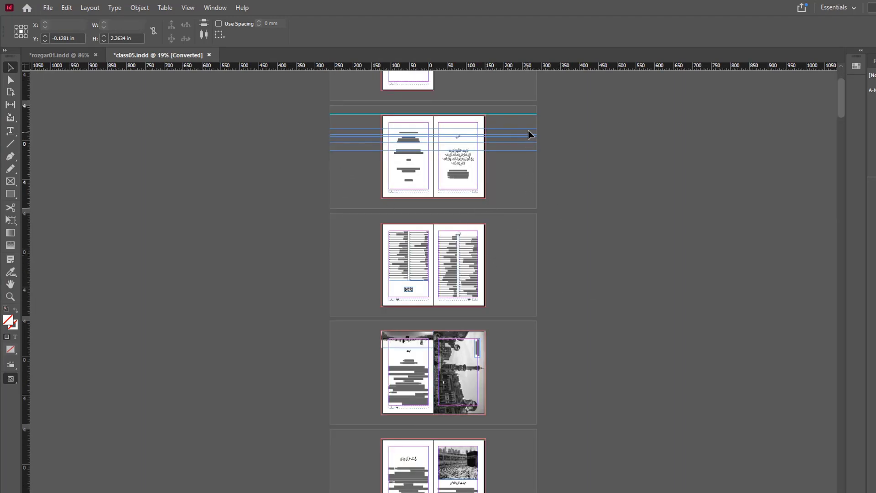
{"action": "left_click_drag", "start_coordinate": [530, 135], "coordinate": [535, 229]}
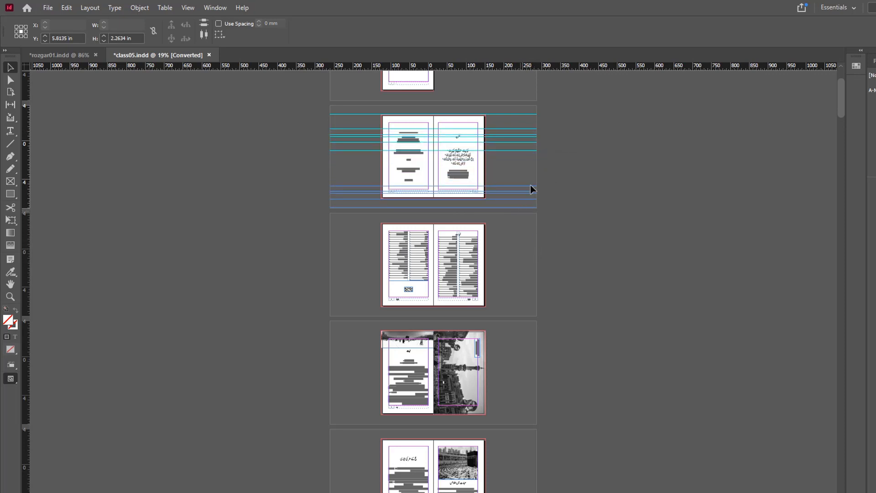
{"action": "scroll", "coordinate": [524, 206], "scroll_direction": "down", "scroll_amount": 1}
{"action": "scroll", "coordinate": [511, 220], "scroll_direction": "up", "scroll_amount": 3}
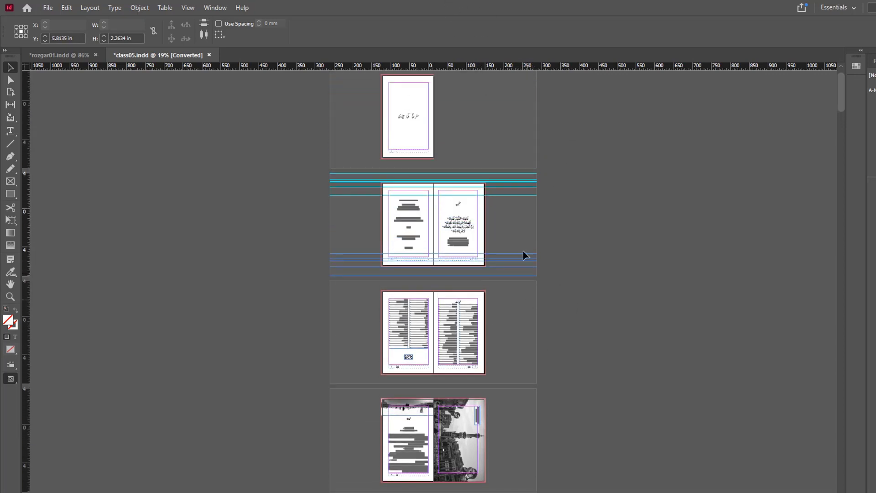
{"action": "left_click_drag", "start_coordinate": [523, 251], "coordinate": [521, 210]}
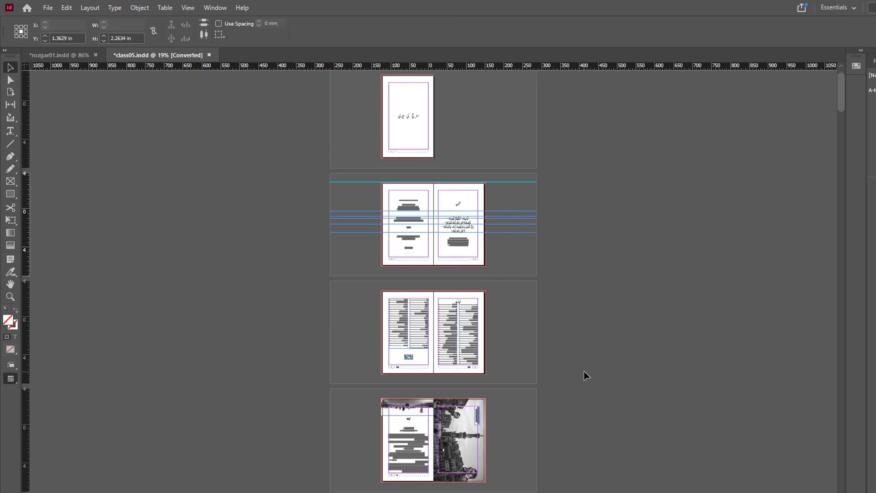
- Copy the five selected guides on the ALL RIGHTS RESERVED spread
{"action": "left_click_drag", "start_coordinate": [308, 168], "coordinate": [637, 366]}
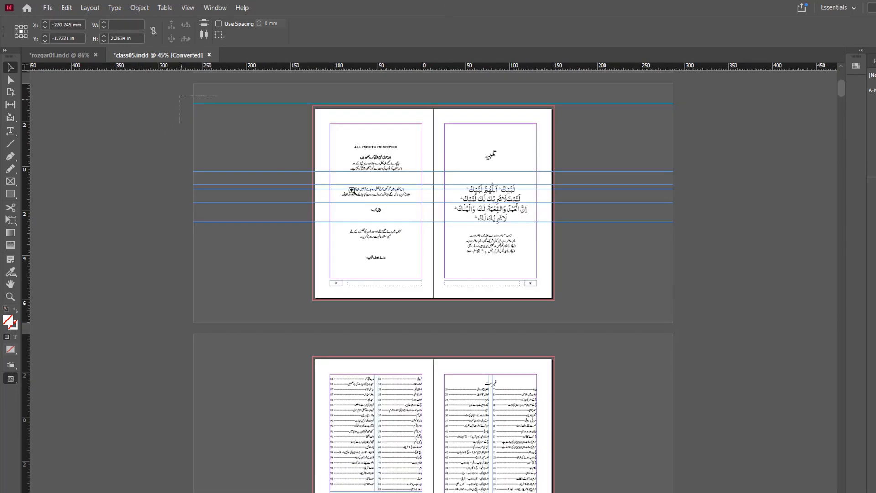
{"action": "left_click_drag", "start_coordinate": [189, 93], "coordinate": [850, 319]}
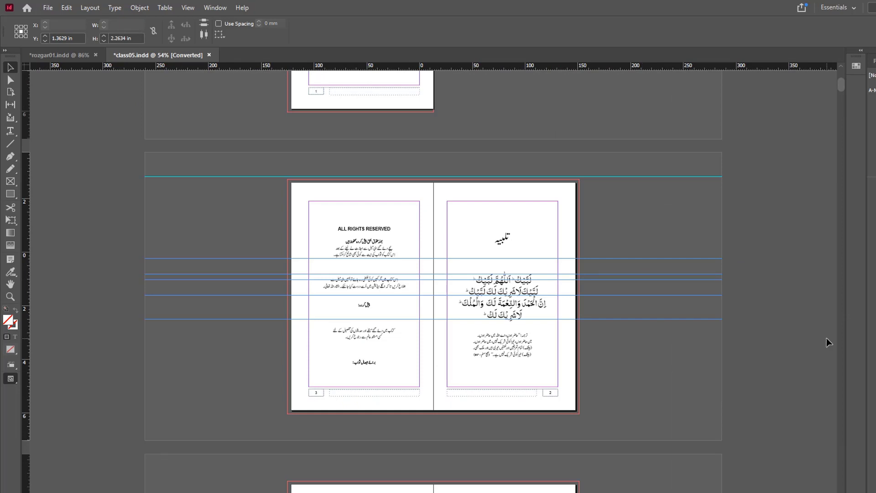
{"action": "key", "text": "ctrl+c"}
{"action": "left_click", "coordinate": [66, 8]}
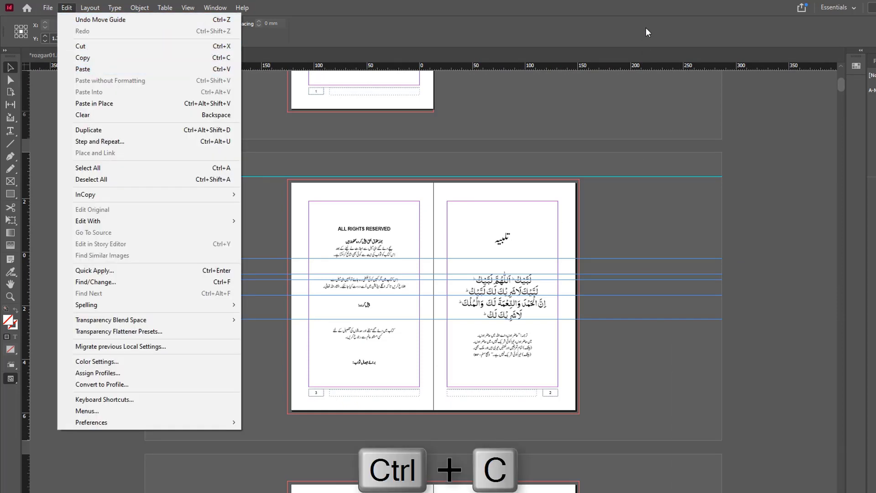
{"action": "left_click", "coordinate": [652, 6]}
- Paste the copied guides onto the contents spread (pages 4 and 5) and compare their positions with the originals on the previous spread
{"action": "scroll", "coordinate": [634, 292], "scroll_direction": "down", "scroll_amount": 5}
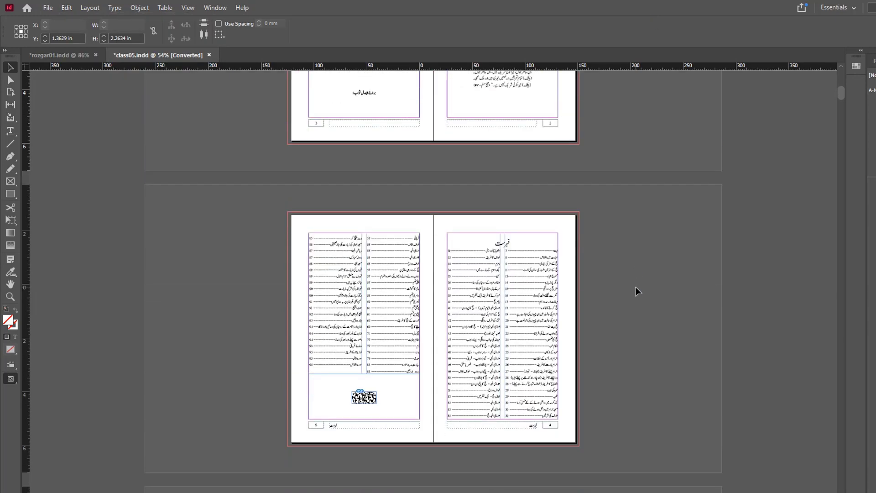
{"action": "scroll", "coordinate": [638, 291], "scroll_direction": "down", "scroll_amount": 2}
{"action": "left_click", "coordinate": [72, 8]}
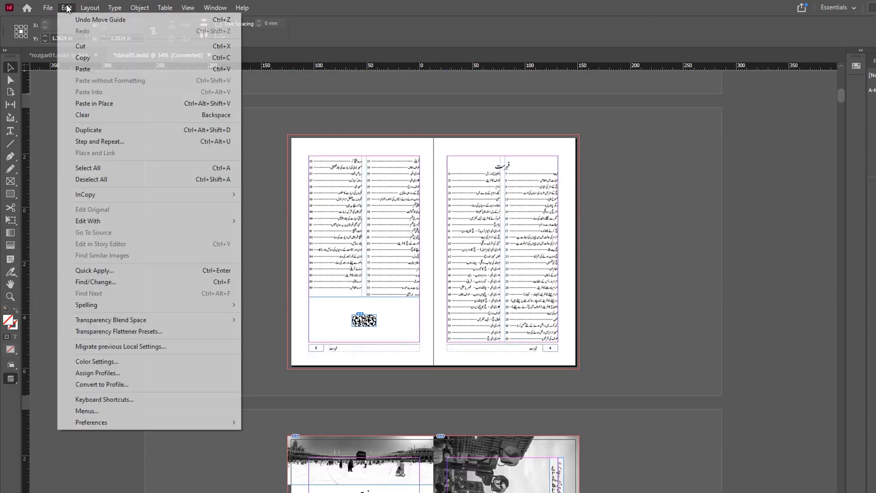
{"action": "left_click", "coordinate": [92, 73]}
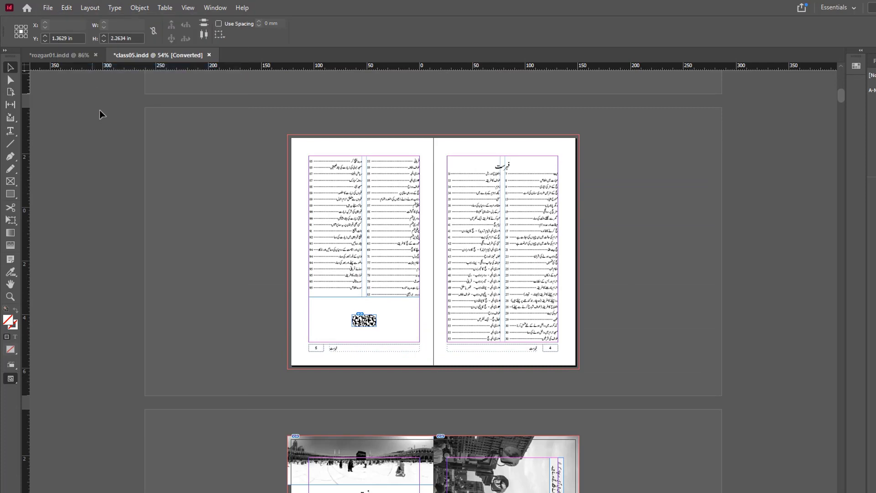
{"action": "scroll", "coordinate": [431, 224], "scroll_direction": "up", "scroll_amount": 7}
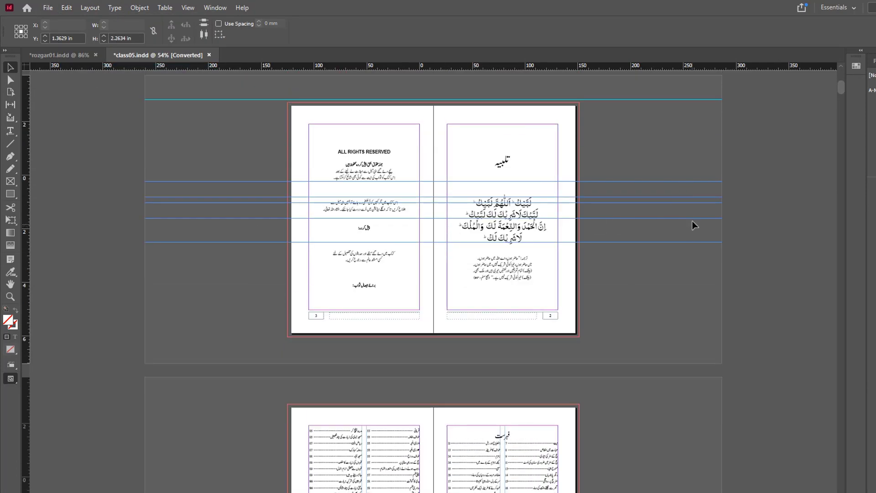
{"action": "scroll", "coordinate": [587, 455], "scroll_direction": "down", "scroll_amount": 8}
{"action": "key", "text": "ctrl+v"}
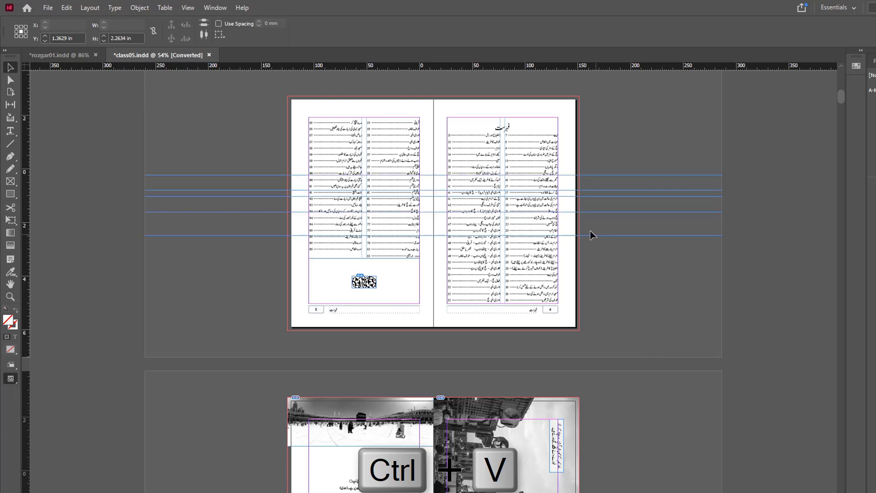
{"action": "scroll", "coordinate": [519, 241], "scroll_direction": "up", "scroll_amount": 7}
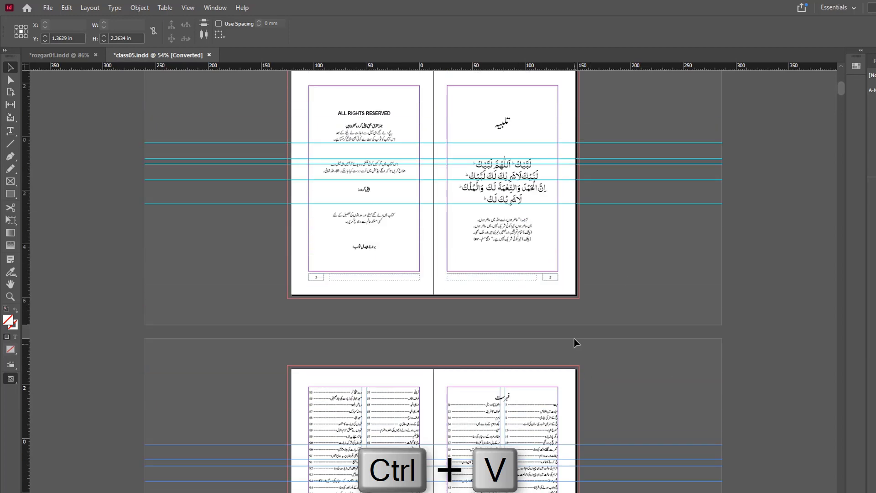
{"action": "scroll", "coordinate": [707, 393], "scroll_direction": "down", "scroll_amount": 4}
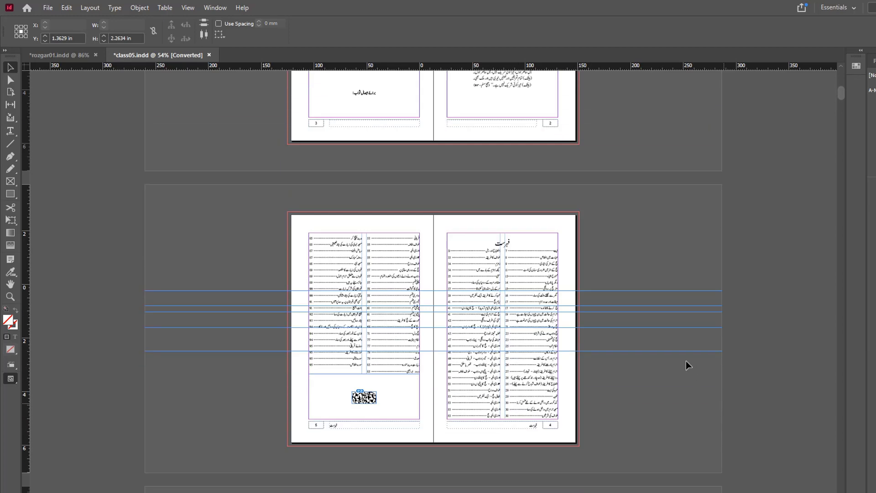
{"action": "scroll", "coordinate": [597, 329], "scroll_direction": "up", "scroll_amount": 5}
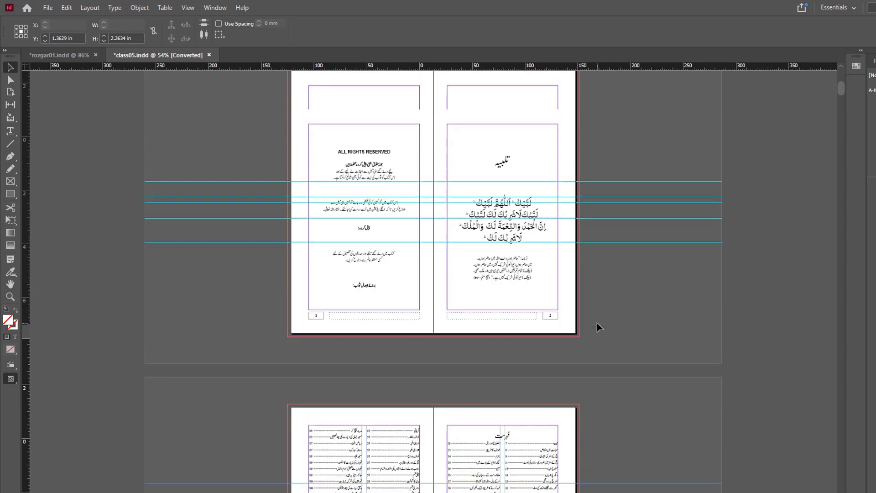
{"action": "scroll", "coordinate": [682, 438], "scroll_direction": "down", "scroll_amount": 4}
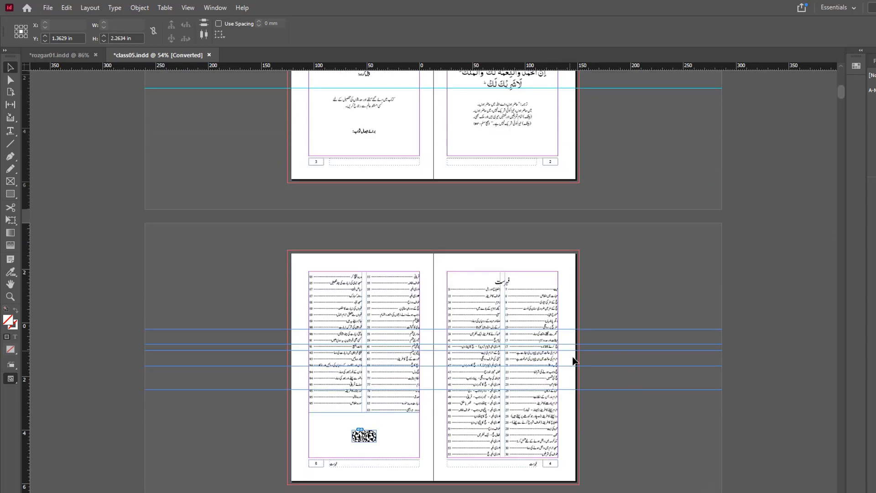
- Select the guide just above the pages of the ALL RIGHTS RESERVED spread and set its Y position to 1 in
{"action": "scroll", "coordinate": [598, 382], "scroll_direction": "up", "scroll_amount": 10}
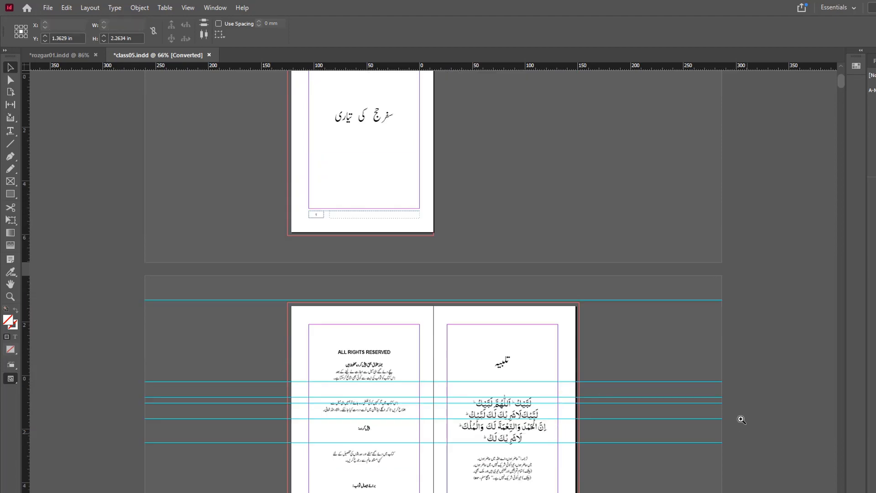
{"action": "key", "text": "ctrl+="}
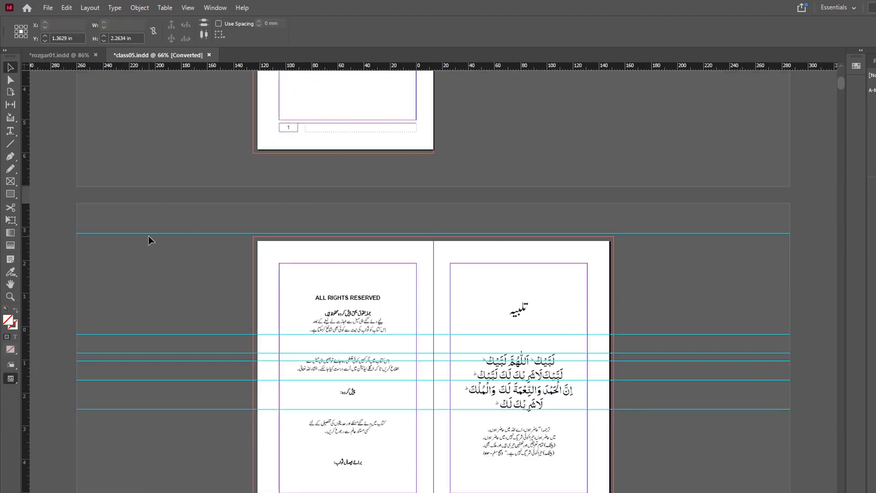
{"action": "left_click", "coordinate": [201, 233]}
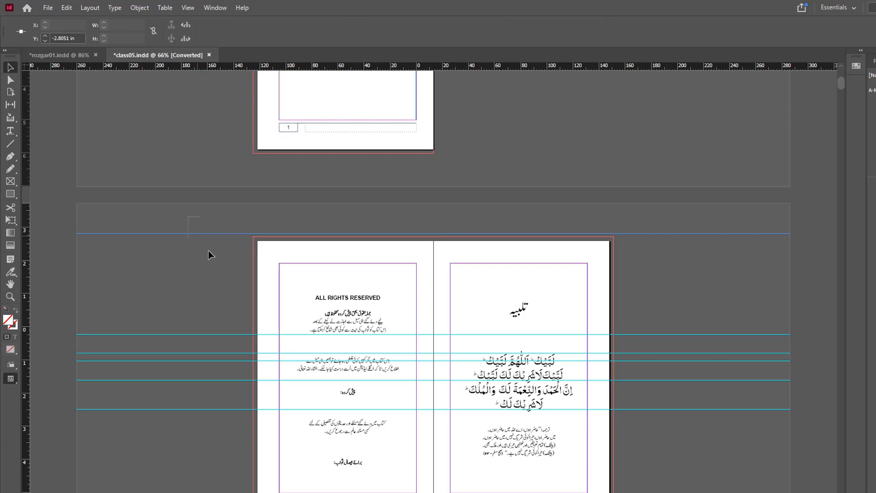
{"action": "left_click", "coordinate": [207, 280]}
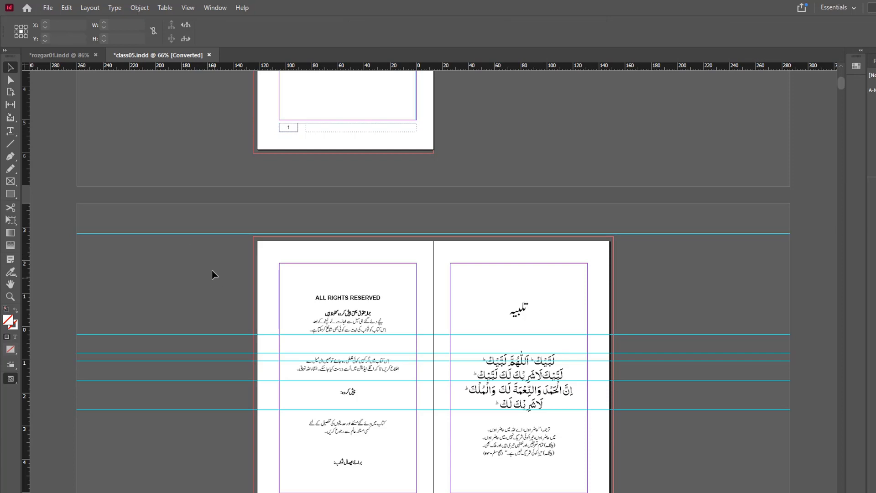
{"action": "left_click", "coordinate": [205, 233]}
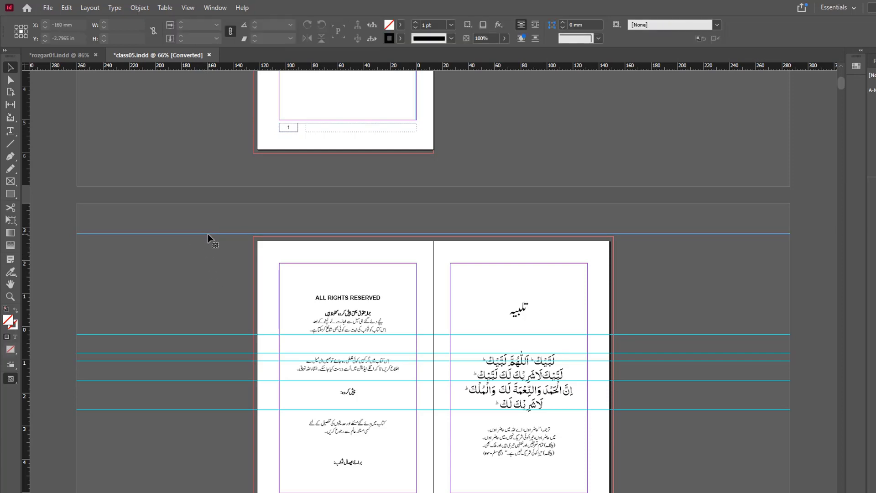
{"action": "left_click", "coordinate": [207, 233]}
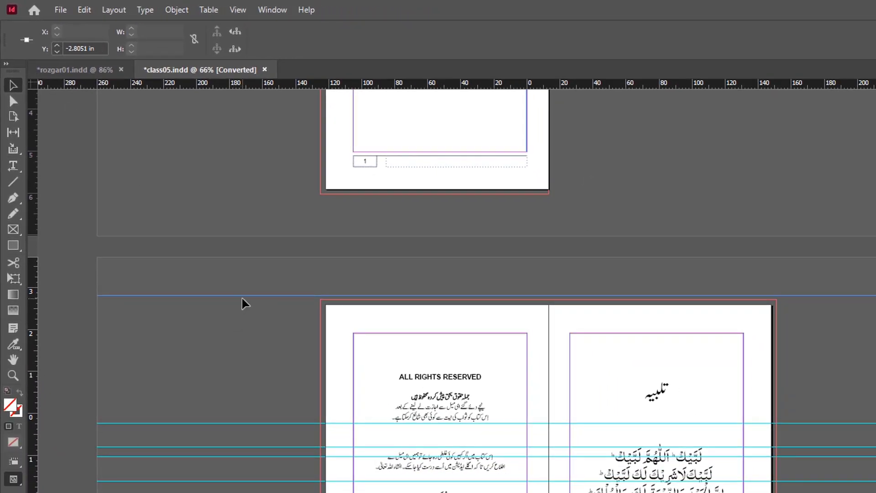
{"action": "left_click", "coordinate": [98, 49]}
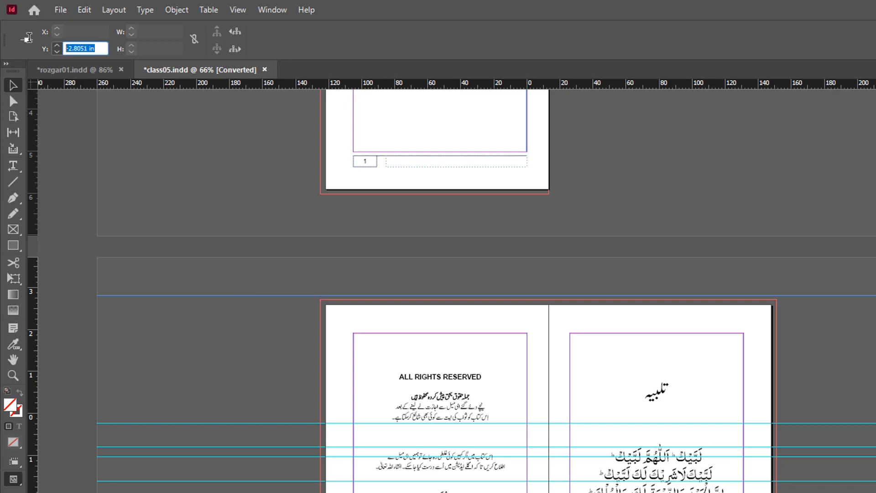
{"action": "type", "text": "1"}
{"action": "key", "text": "Return"}
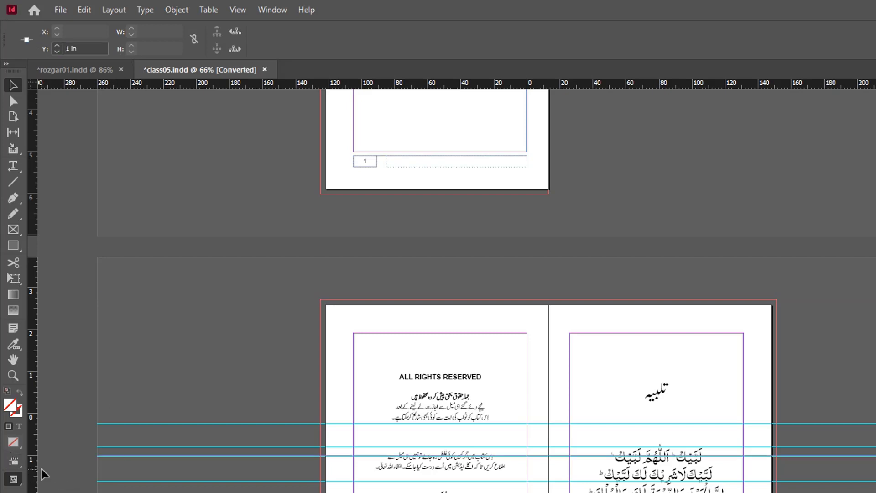
- Delete all guides on the ALL RIGHTS RESERVED spread and add a horizontal spread guide in the upper page margin at about -2.22 in
{"action": "left_click_drag", "start_coordinate": [169, 363], "coordinate": [249, 491]}
{"action": "key", "text": "Delete"}
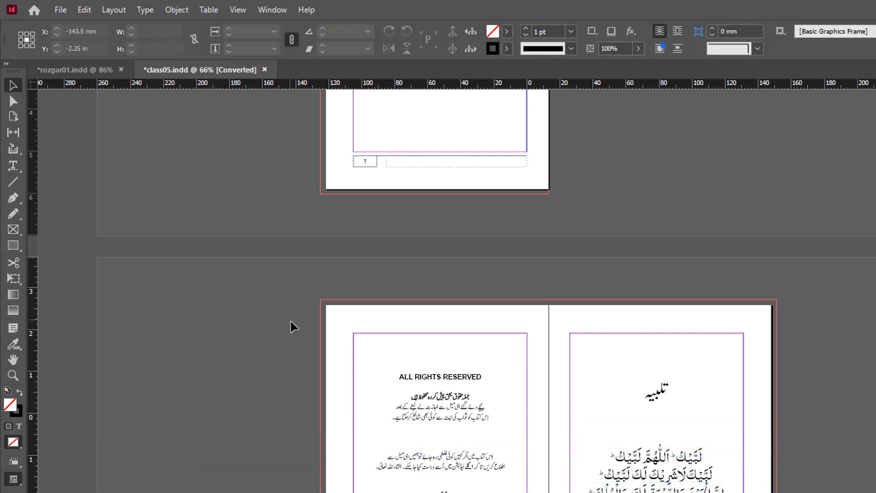
{"action": "left_click_drag", "start_coordinate": [288, 86], "coordinate": [206, 322]}
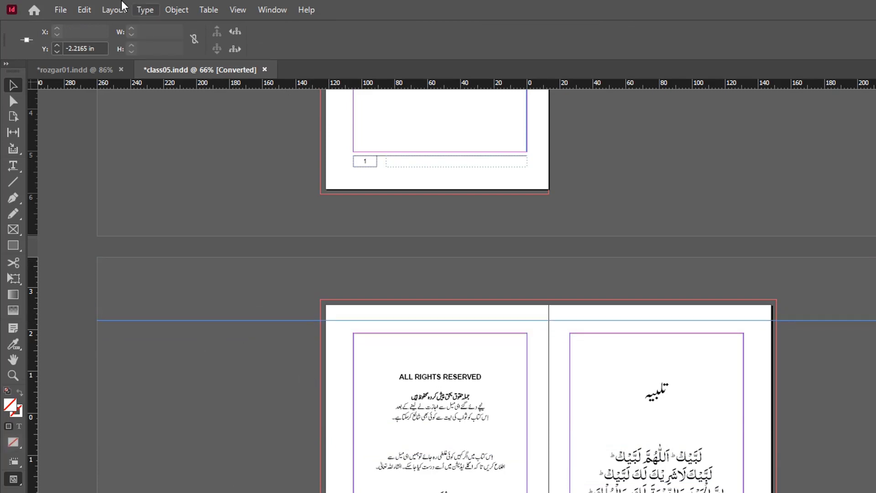
- Set the selected spread guide's Y position to 1 in
{"action": "left_click", "coordinate": [102, 48]}
{"action": "type", "text": "1"}
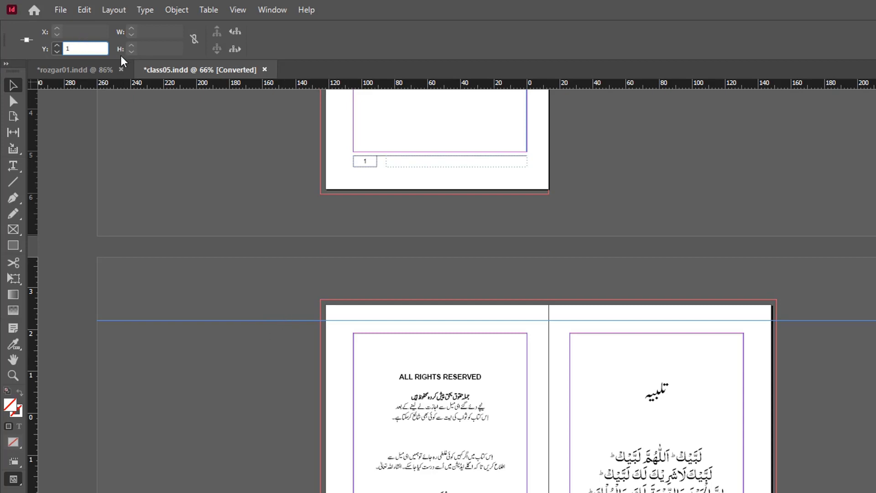
{"action": "key", "text": "Return"}
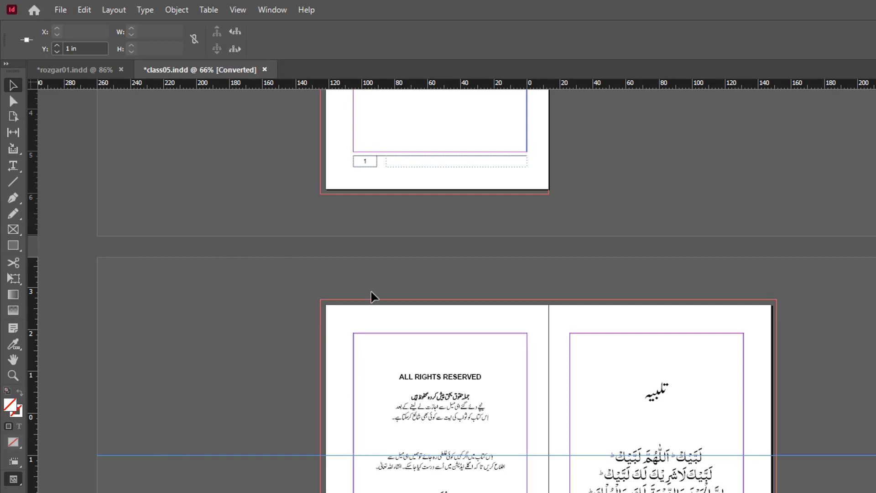
- Add three horizontal spread guides above the 1 in guide on the ALL RIGHTS RESERVED spread, the highest at about -0.58 in
{"action": "left_click", "coordinate": [371, 475]}
{"action": "left_click", "coordinate": [410, 411]}
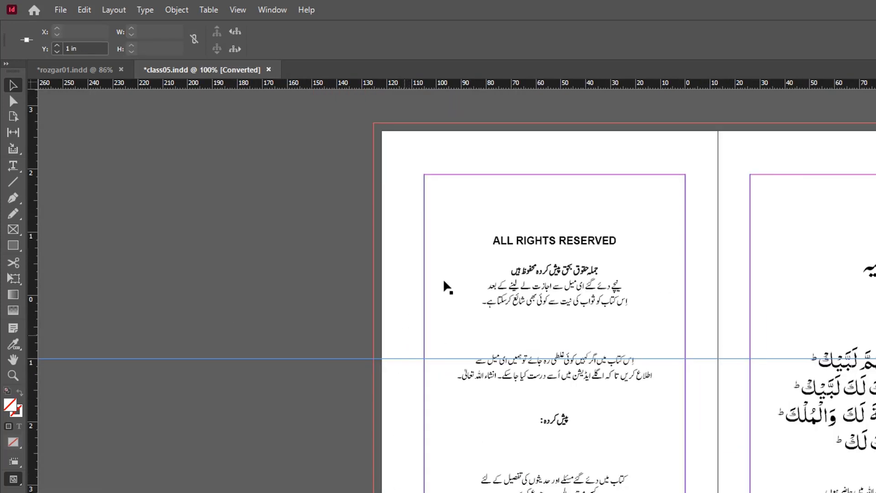
{"action": "left_click_drag", "start_coordinate": [355, 84], "coordinate": [360, 332]}
{"action": "left_click_drag", "start_coordinate": [379, 86], "coordinate": [363, 298]}
{"action": "left_click_drag", "start_coordinate": [362, 96], "coordinate": [358, 258]}
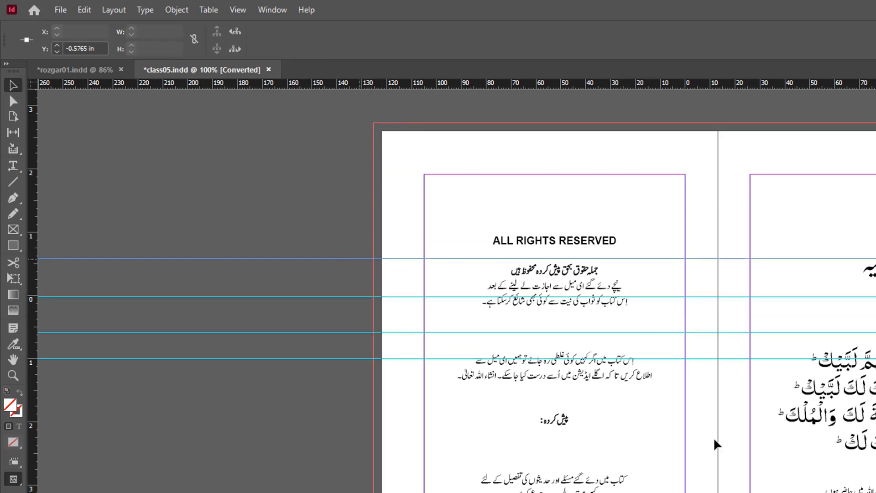
{"action": "left_click", "coordinate": [303, 178]}
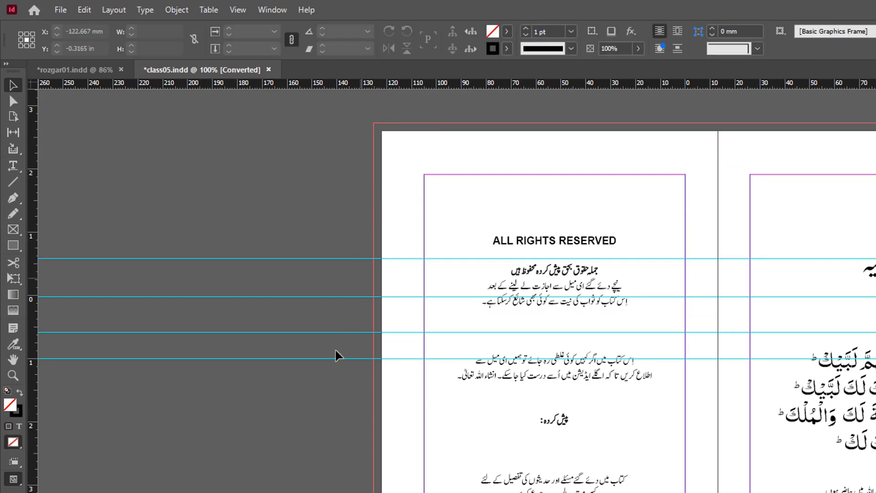
{"action": "right_click", "coordinate": [345, 299]}
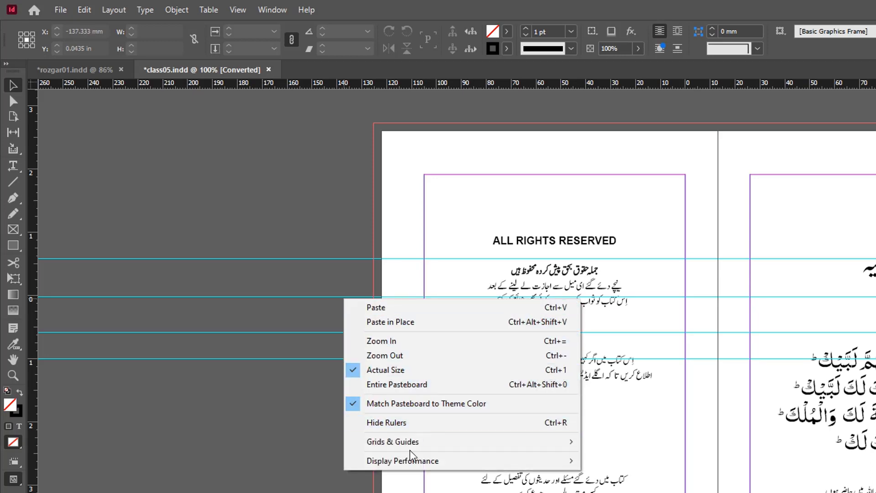
{"action": "left_click", "coordinate": [262, 166]}
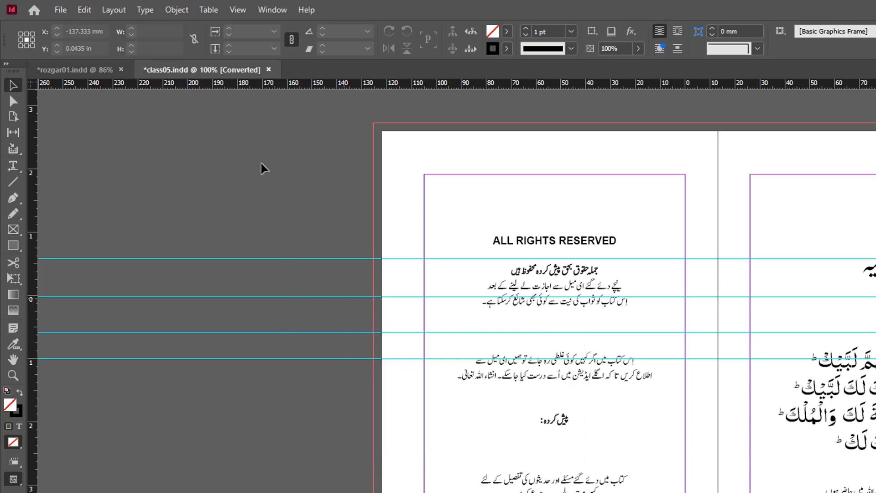
{"action": "right_click", "coordinate": [341, 299]}
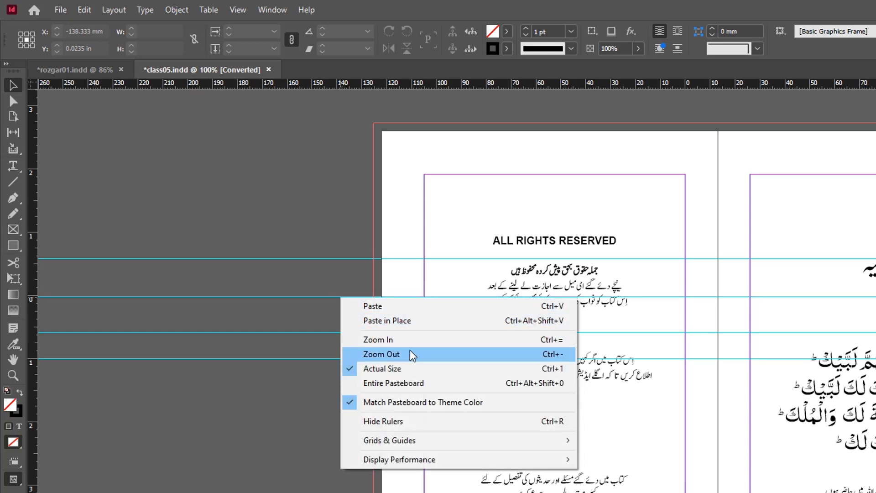
{"action": "left_click", "coordinate": [322, 179]}
- Select the highest horizontal guide on the ALL RIGHTS RESERVED spread and set its ruler guide colour to Yellow
{"action": "left_click_drag", "start_coordinate": [323, 220], "coordinate": [347, 273]}
{"action": "right_click", "coordinate": [349, 265]}
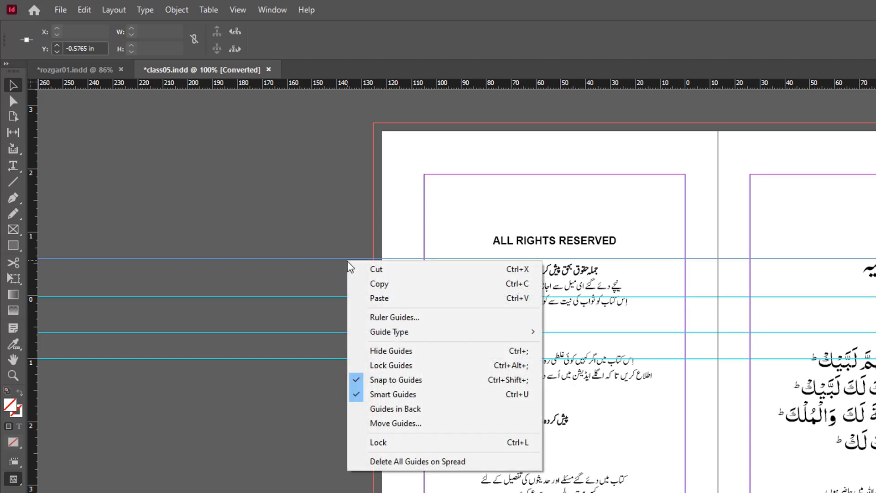
{"action": "left_click", "coordinate": [406, 318]}
{"action": "left_click", "coordinate": [681, 352]}
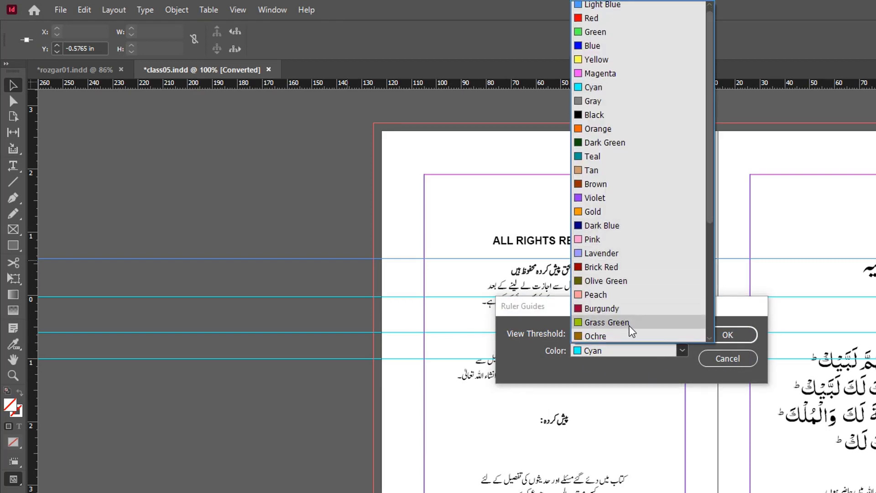
{"action": "left_click", "coordinate": [649, 59]}
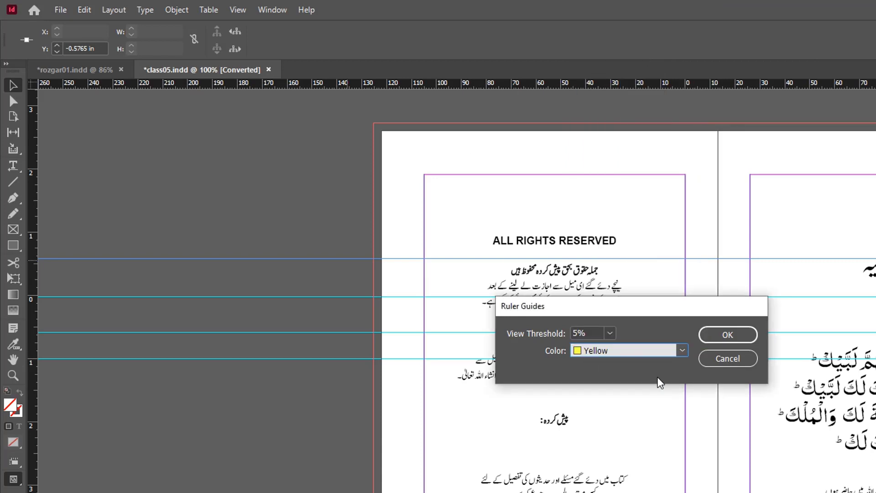
{"action": "left_click", "coordinate": [728, 335]}
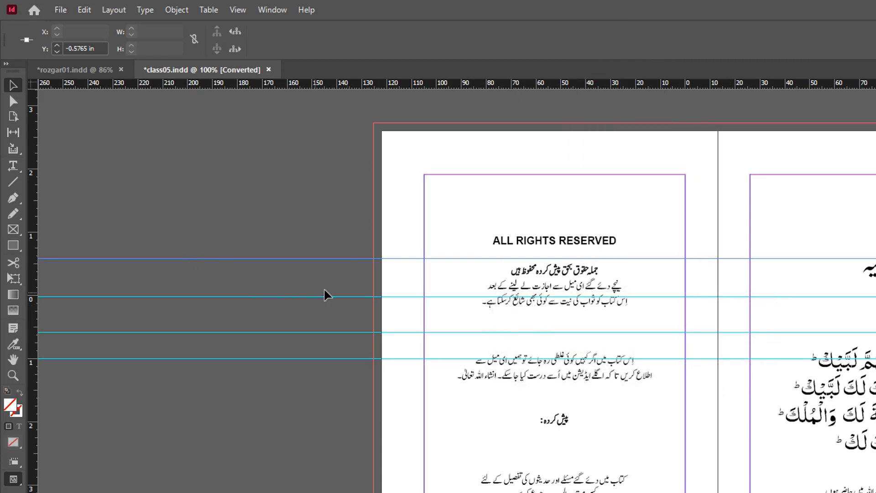
{"action": "left_click", "coordinate": [332, 278]}
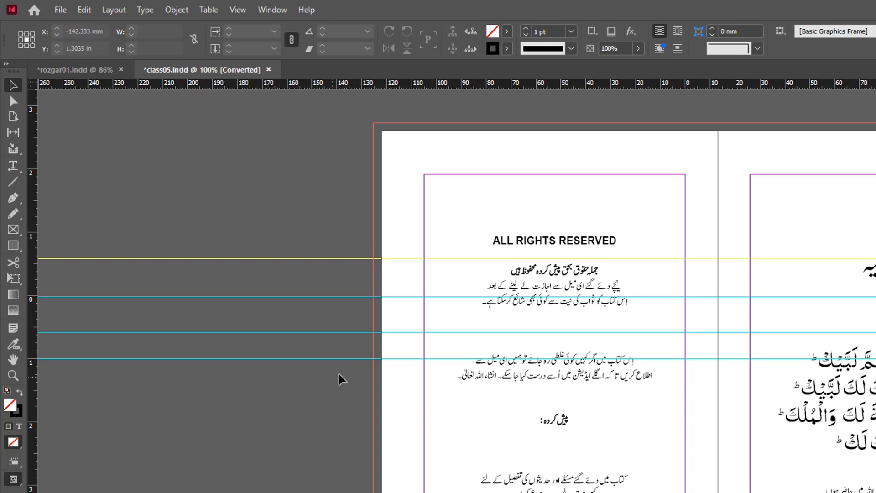
- Select all four horizontal guides on the ALL RIGHTS RESERVED spread, nudge them up and down in small steps, and delete them
{"action": "left_click", "coordinate": [354, 358]}
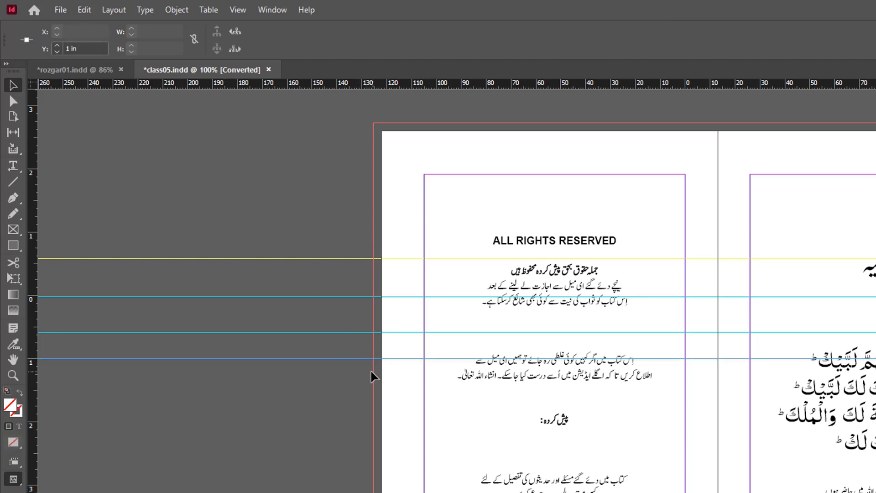
{"action": "left_click", "coordinate": [316, 332], "text": "shift"}
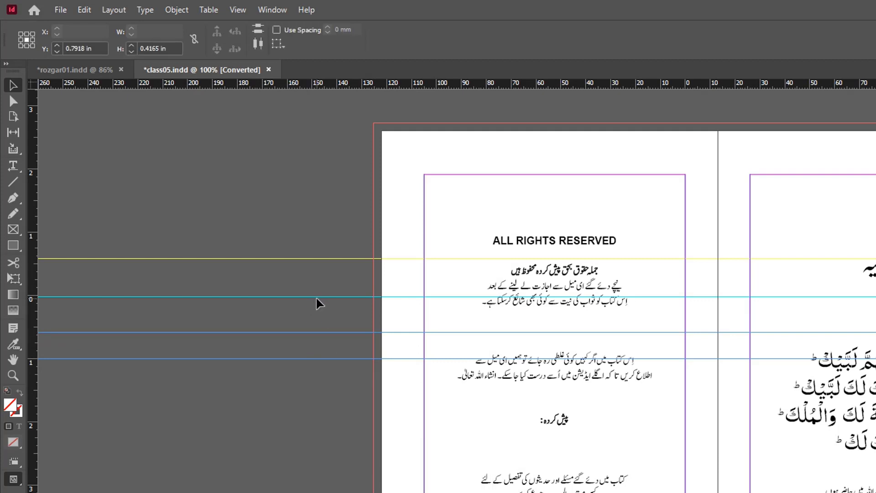
{"action": "left_click", "coordinate": [317, 298], "text": "shift"}
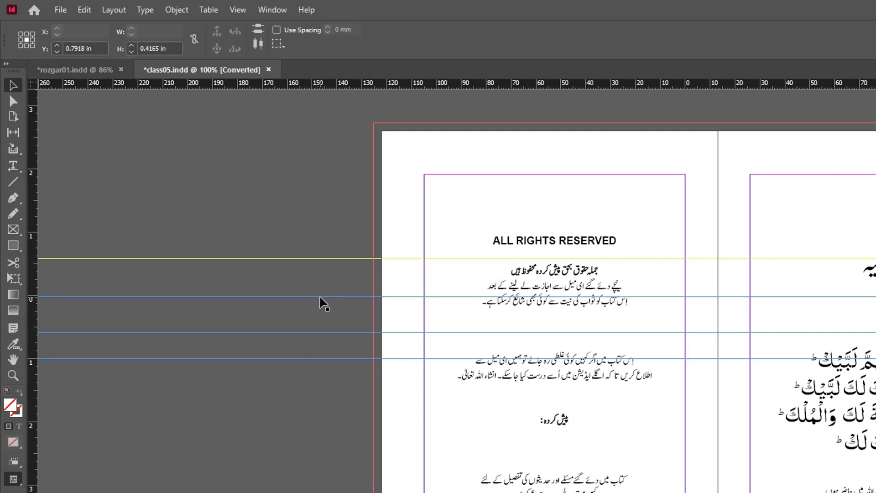
{"action": "left_click", "coordinate": [309, 259], "text": "shift"}
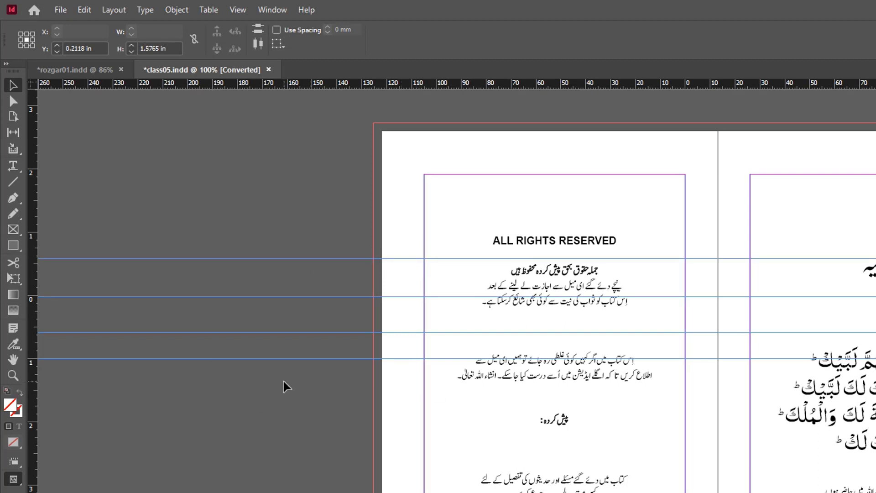
{"action": "key", "text": "Up"}
{"action": "key", "text": "Up"}
{"action": "key", "text": "Up"}
{"action": "key", "text": "Up"}
{"action": "key", "text": "Down"}
{"action": "key", "text": "Down"}
{"action": "key", "text": "Down"}
{"action": "key", "text": "Down"}
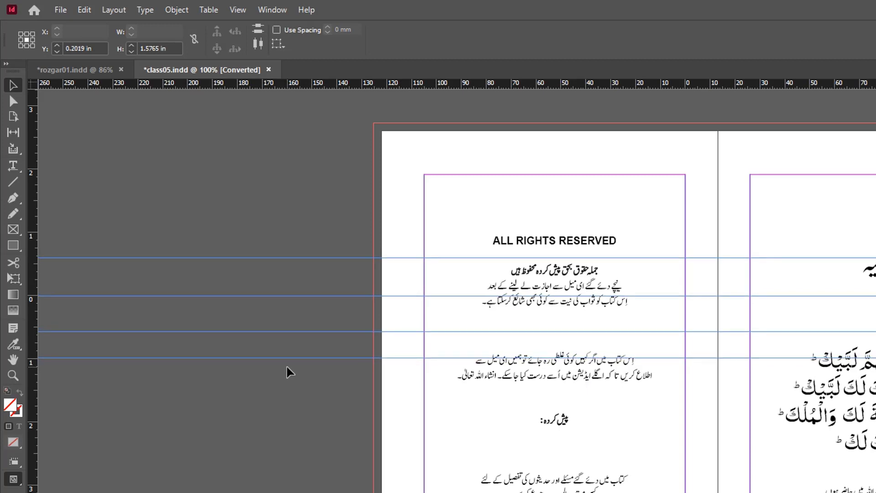
{"action": "key", "text": "Delete"}
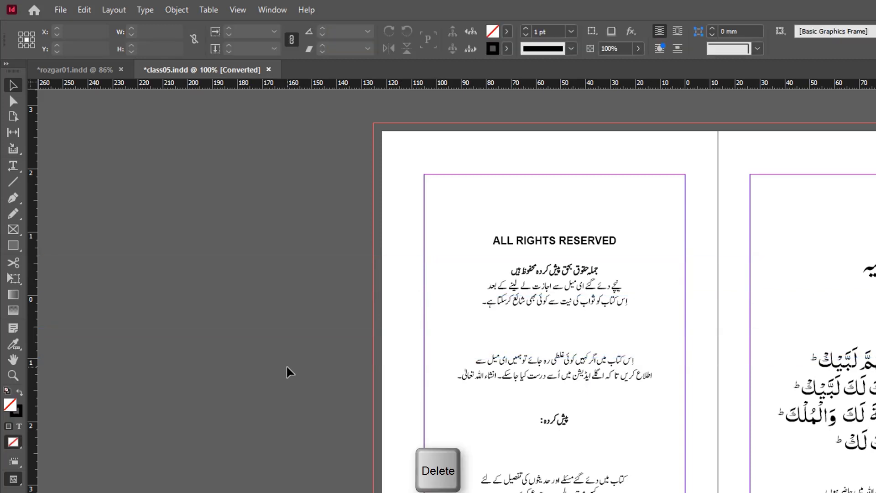
- Add three horizontal spread guides on the ALL RIGHTS RESERVED spread at about 1.22 in, 0.48 in and 0.08 in
{"action": "left_click_drag", "start_coordinate": [368, 85], "coordinate": [342, 373]}
{"action": "left_click_drag", "start_coordinate": [352, 74], "coordinate": [352, 325]}
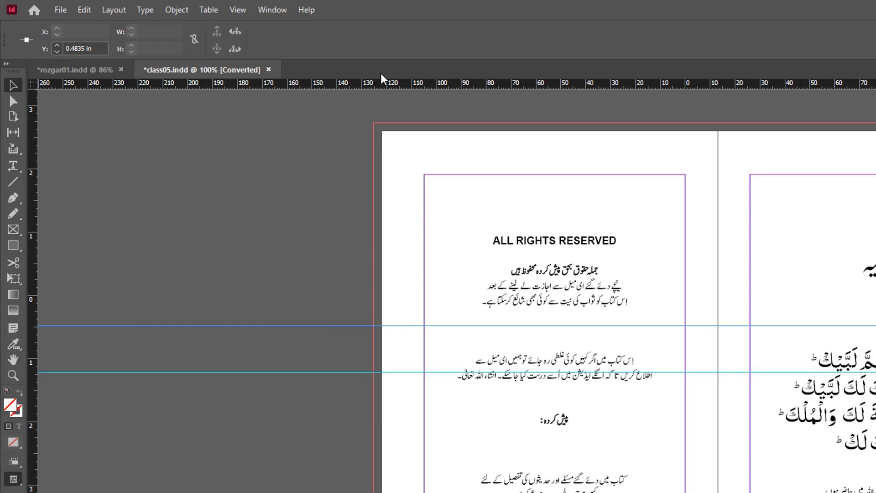
{"action": "left_click_drag", "start_coordinate": [383, 80], "coordinate": [336, 300]}
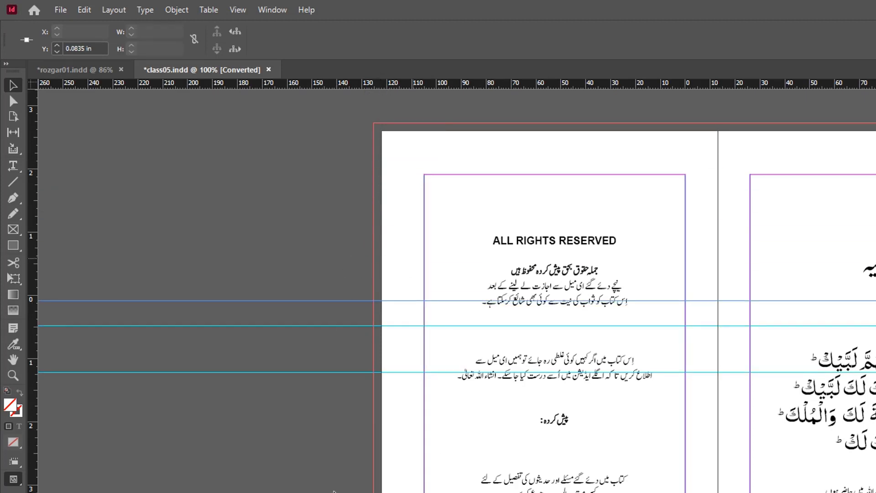
{"action": "left_click", "coordinate": [414, 378]}
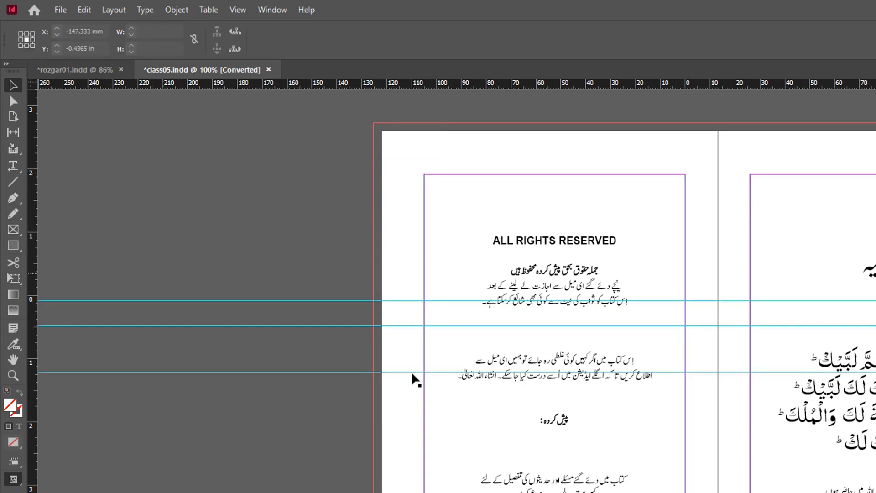
- Delete all guides on the ALL RIGHTS RESERVED spread using the spread-wide delete command for guides
{"action": "right_click", "coordinate": [259, 375]}
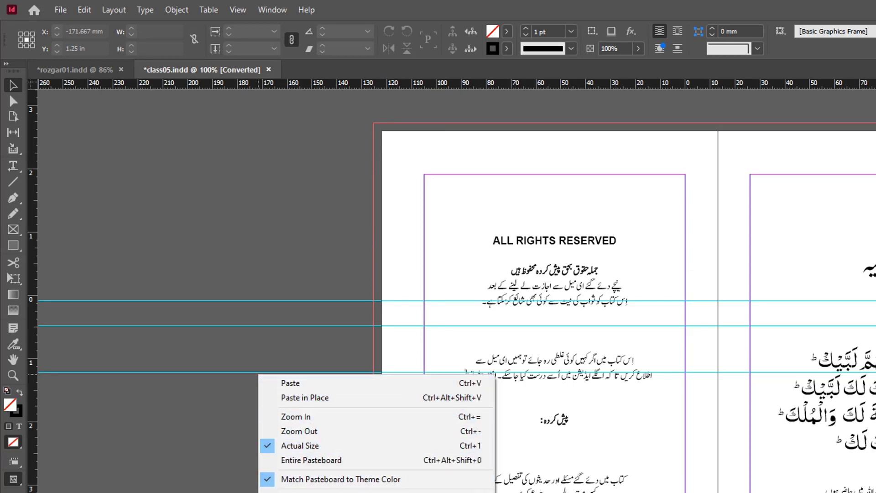
{"action": "left_click", "coordinate": [249, 404]}
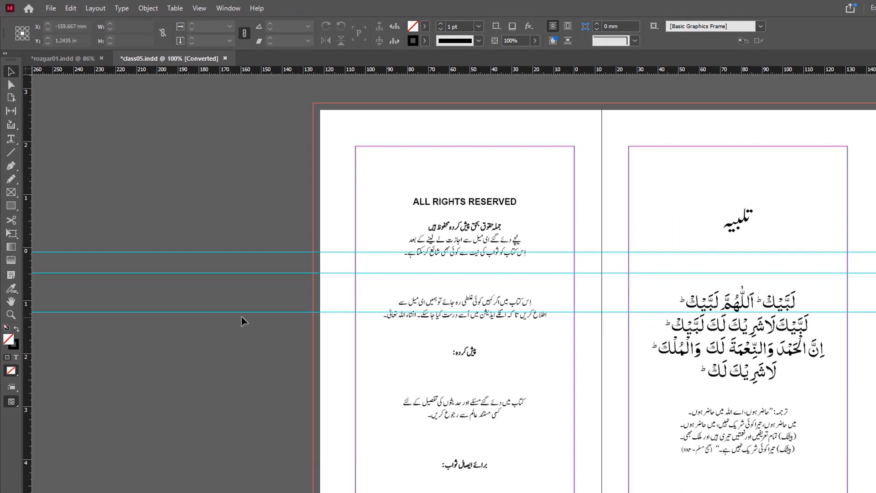
{"action": "left_click", "coordinate": [308, 313]}
{"action": "right_click", "coordinate": [305, 313]}
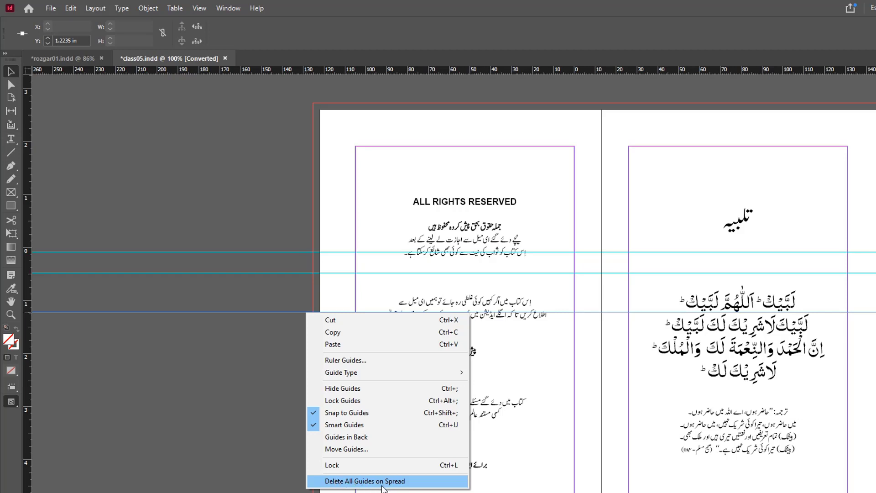
{"action": "left_click", "coordinate": [396, 481]}
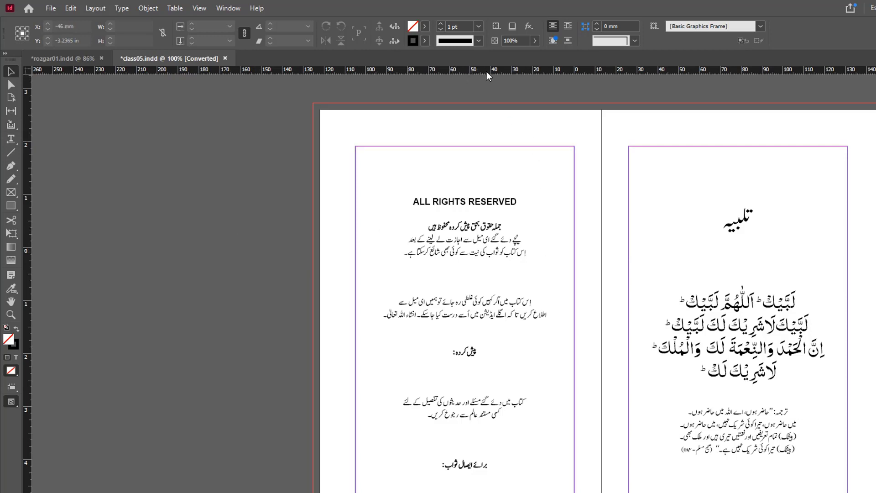
- Pull a vertical guide from the horizontal ruler onto the ALL RIGHTS RESERVED page at about X -92.3 mm, and delete that guide
{"action": "left_click_drag", "start_coordinate": [487, 71], "coordinate": [380, 183]}
{"action": "key", "text": "alt"}
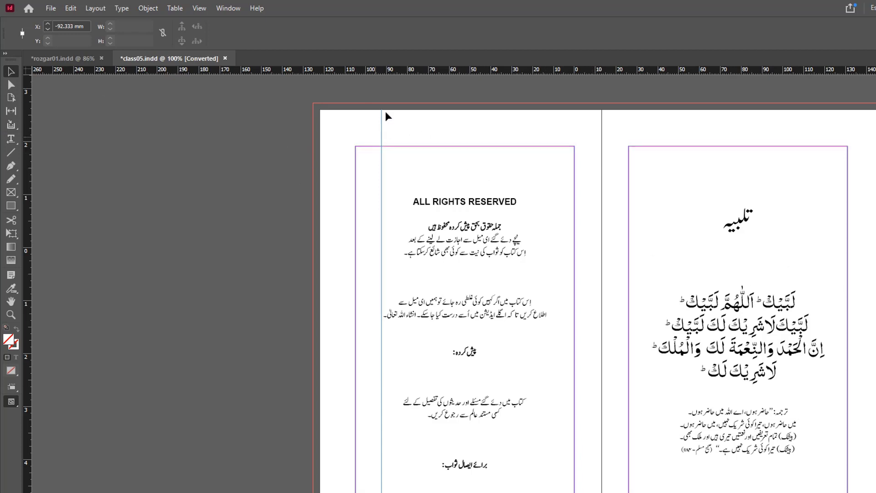
{"action": "left_click_drag", "start_coordinate": [417, 147], "coordinate": [333, 143]}
{"action": "key", "text": "Delete"}
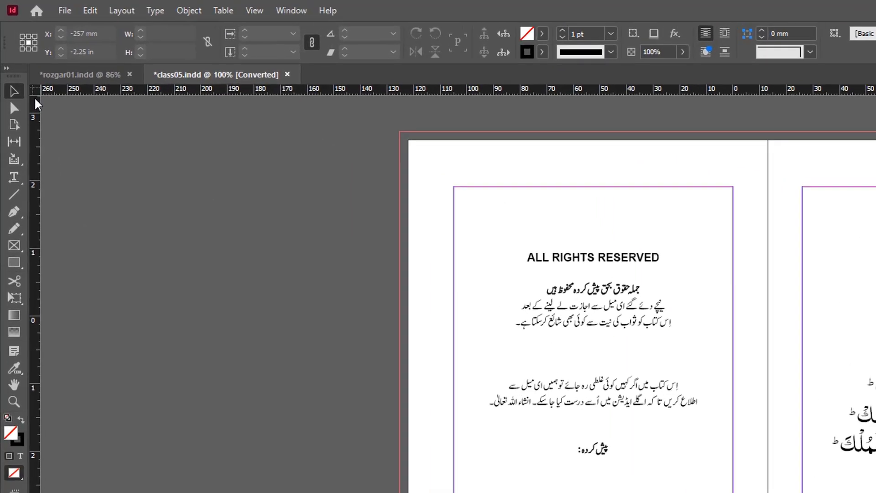
- Place a horizontal and a vertical guide together, crossing at the upper-left margin corner of the ALL RIGHTS RESERVED page
{"action": "mouse_move", "coordinate": [36, 95]}
{"action": "left_mouse_down"}
{"action": "mouse_move", "coordinate": [85, 157]}
{"action": "mouse_move", "coordinate": [146, 184]}
{"action": "mouse_move", "coordinate": [281, 215]}
{"action": "mouse_move", "coordinate": [514, 216]}
{"action": "left_mouse_up"}
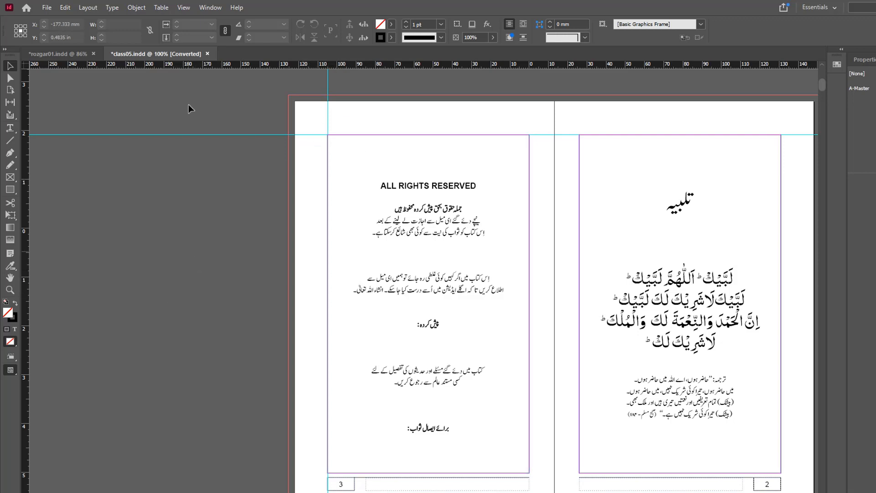
- Preview automatic guides fitted to the page on the ALL RIGHTS RESERVED spread, with 2 rows and 3 columns
{"action": "left_click", "coordinate": [88, 7]}
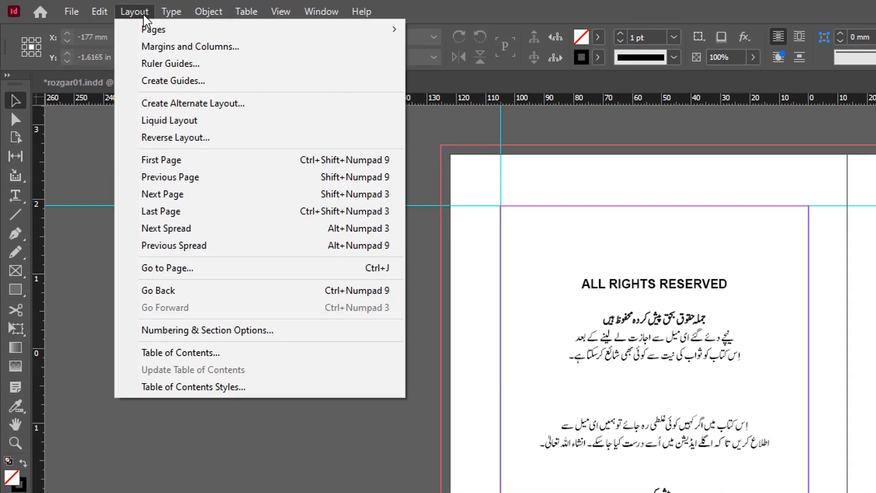
{"action": "left_click", "coordinate": [173, 80]}
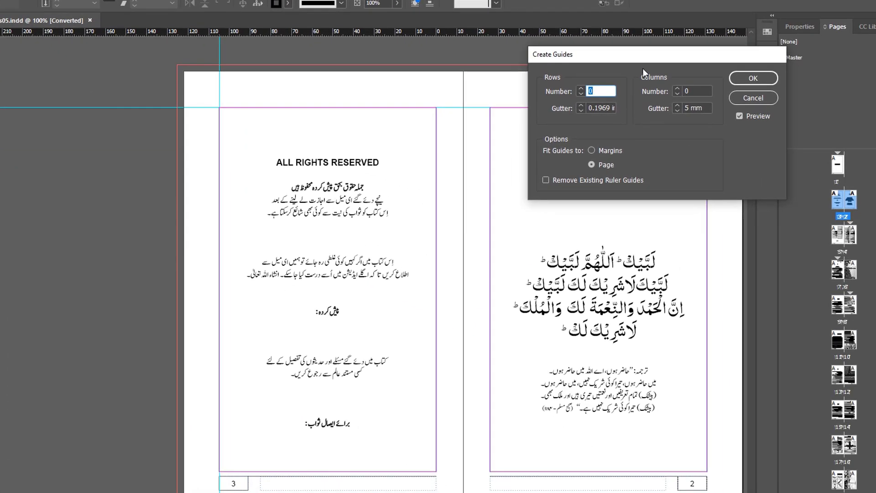
{"action": "left_click_drag", "start_coordinate": [644, 59], "coordinate": [757, 0]}
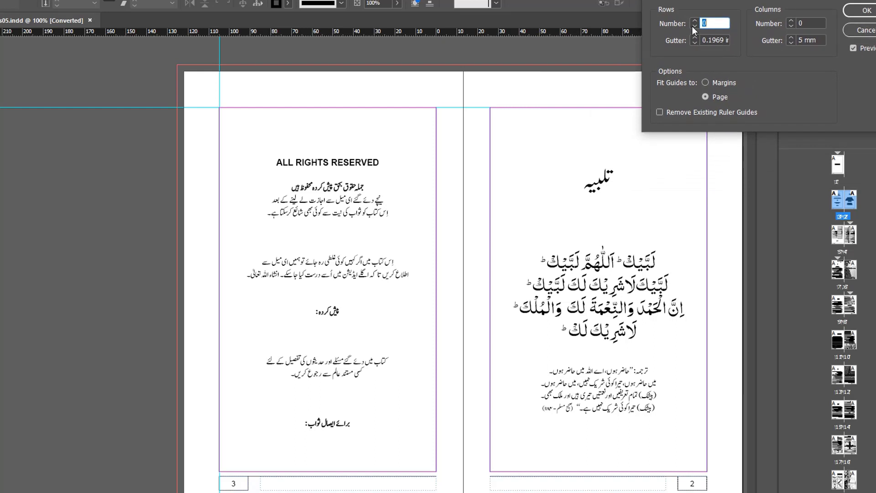
{"action": "left_click", "coordinate": [694, 21]}
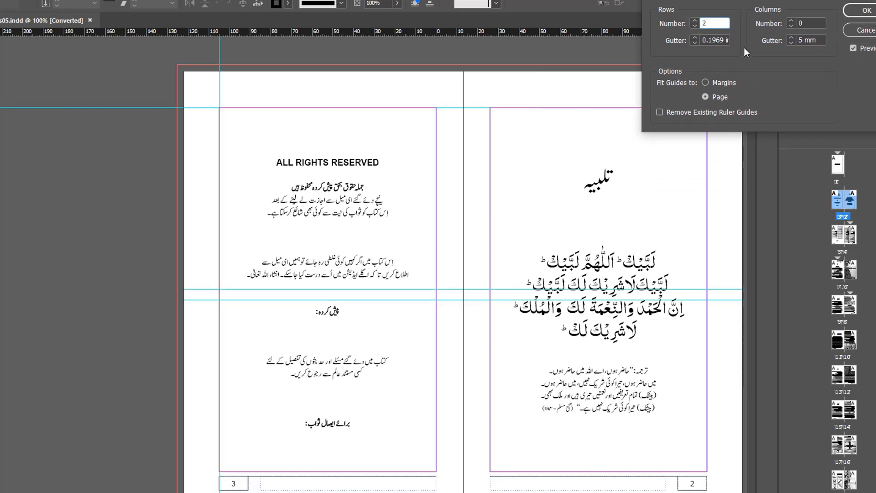
{"action": "left_click", "coordinate": [791, 20]}
{"action": "left_click", "coordinate": [792, 21]}
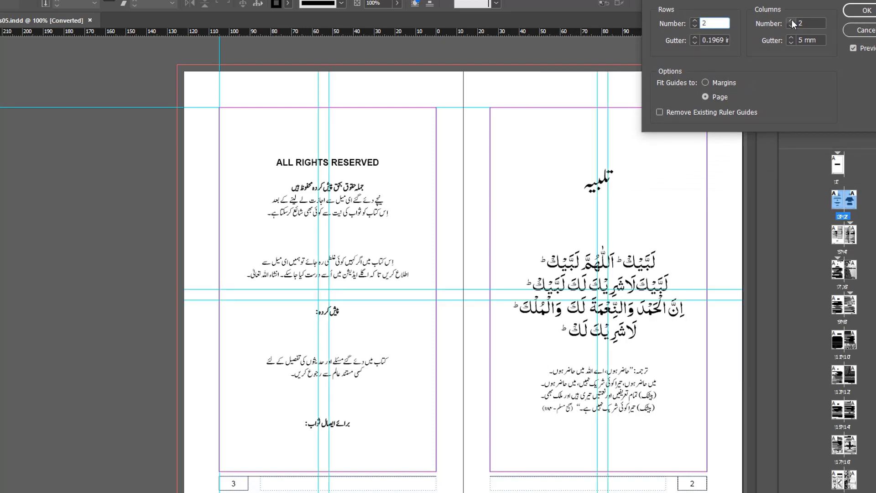
{"action": "left_click", "coordinate": [791, 21]}
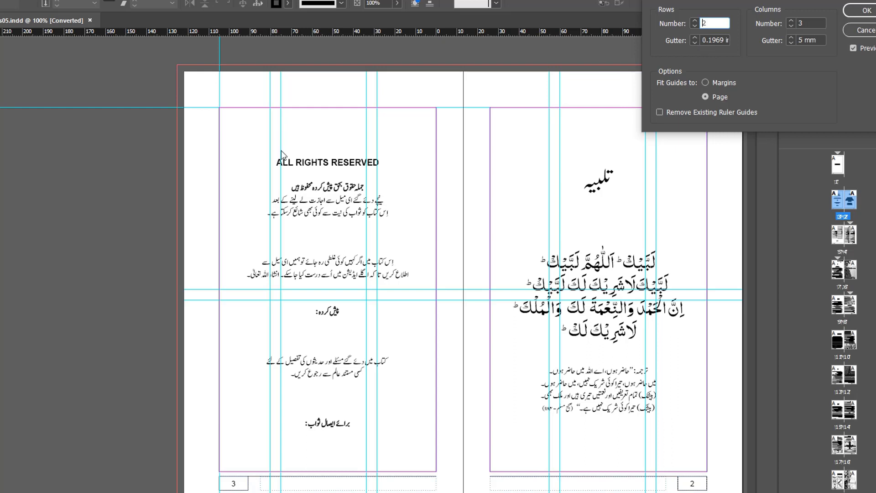
- Try a row gutter of 0.1875 in and a column gutter of 2 mm for the automatic guides, and cancel without creating them
{"action": "left_click", "coordinate": [695, 42]}
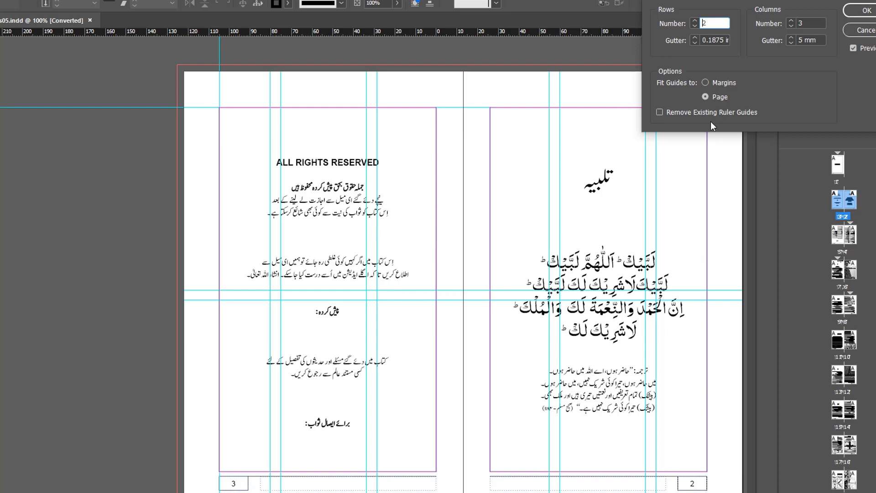
{"action": "left_click", "coordinate": [816, 40]}
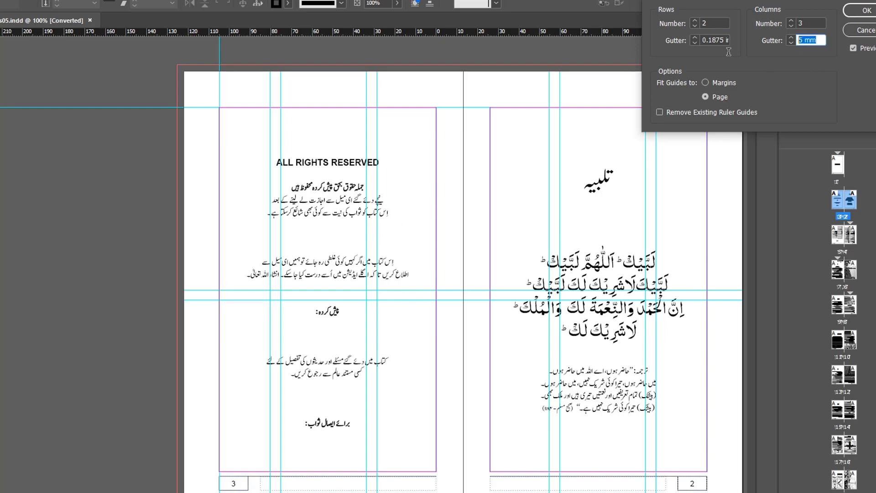
{"action": "type", "text": "2"}
{"action": "key", "text": "Tab"}
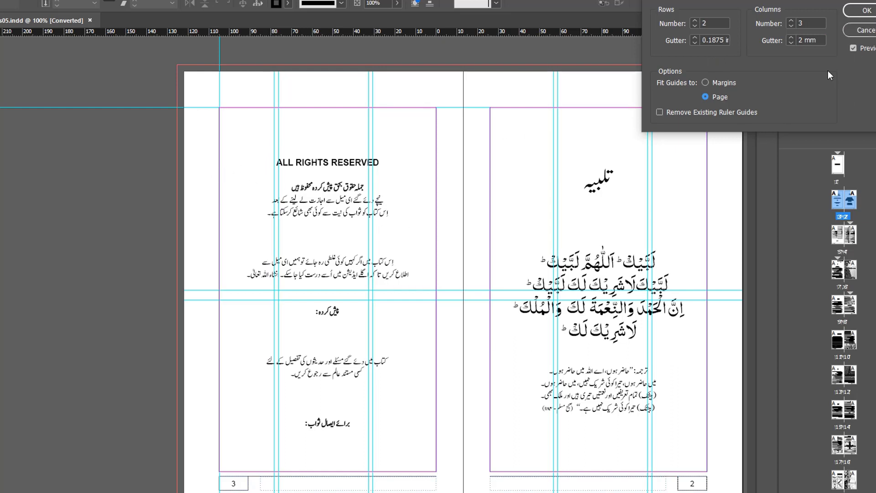
{"action": "left_click", "coordinate": [864, 30]}
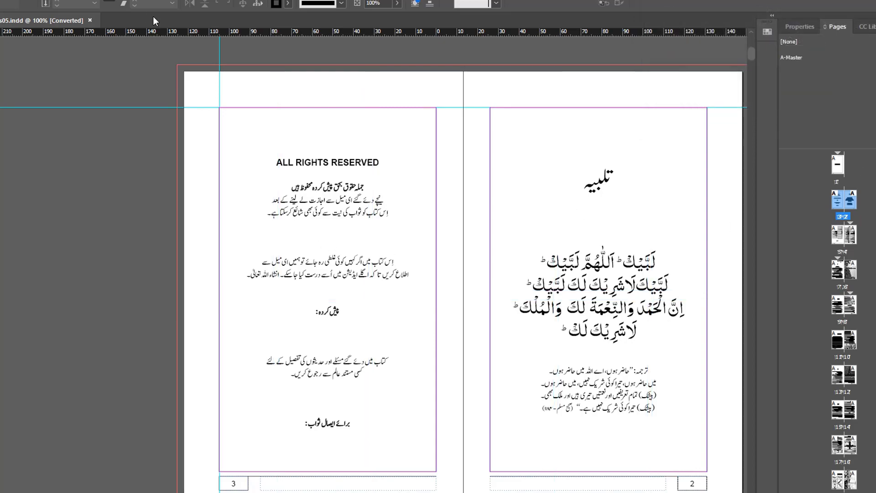
- Go to page 75 and continue to the spread of pages 78 and 79 to view its text and camel photo
{"action": "scroll", "coordinate": [505, 300], "scroll_direction": "down", "scroll_amount": 20}
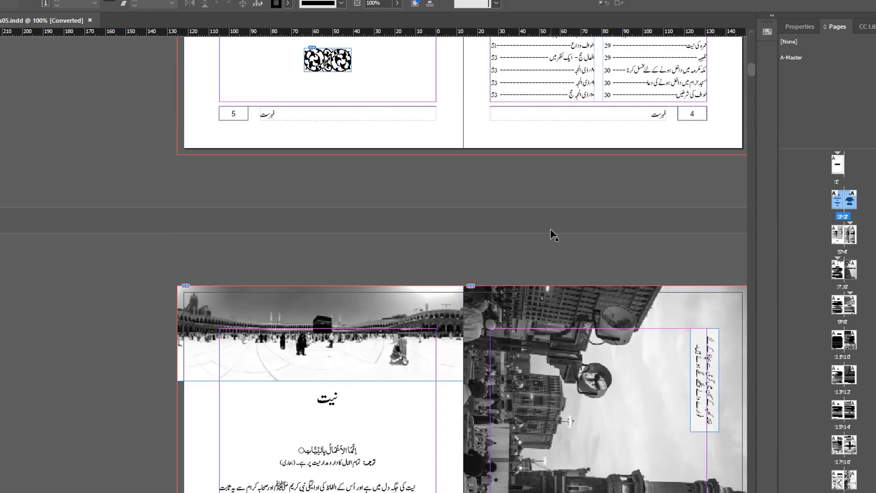
{"action": "key", "text": "ctrl+j"}
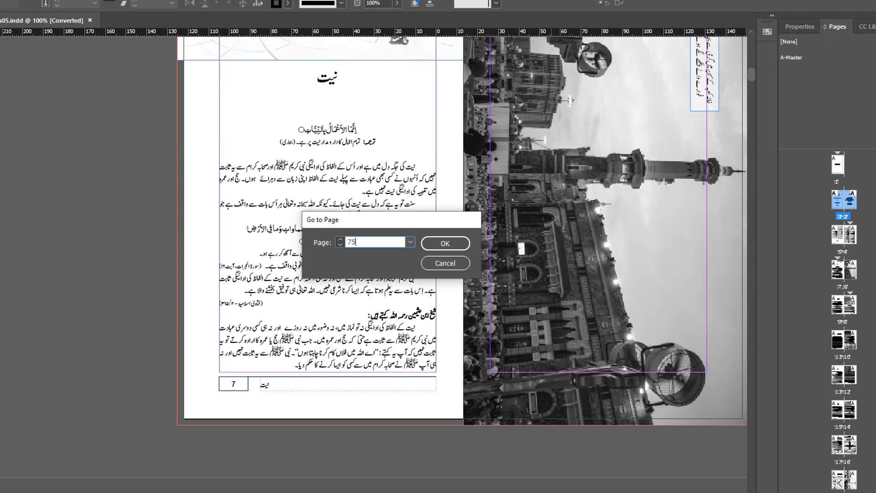
{"action": "type", "text": "75"}
{"action": "key", "text": "Return"}
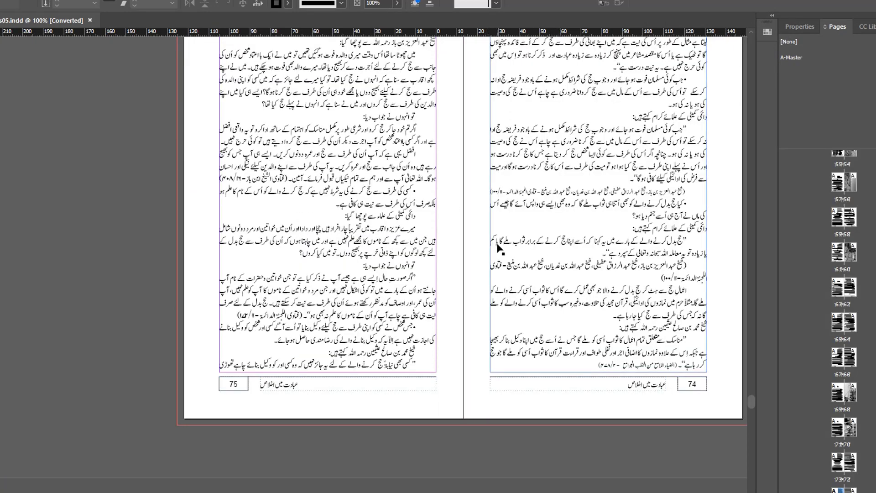
{"action": "scroll", "coordinate": [499, 248], "scroll_direction": "down", "scroll_amount": 20}
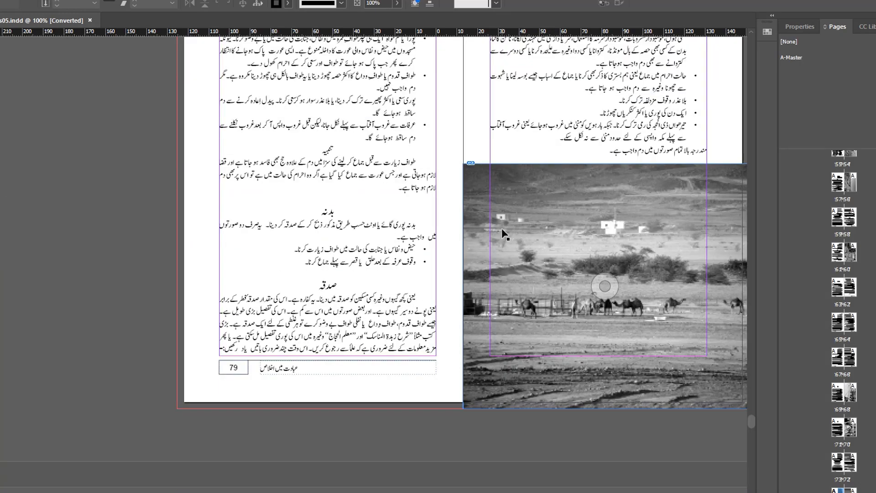
{"action": "scroll", "coordinate": [417, 214], "scroll_direction": "up", "scroll_amount": 4}
{"action": "left_click_drag", "start_coordinate": [605, 215], "coordinate": [459, 138]}
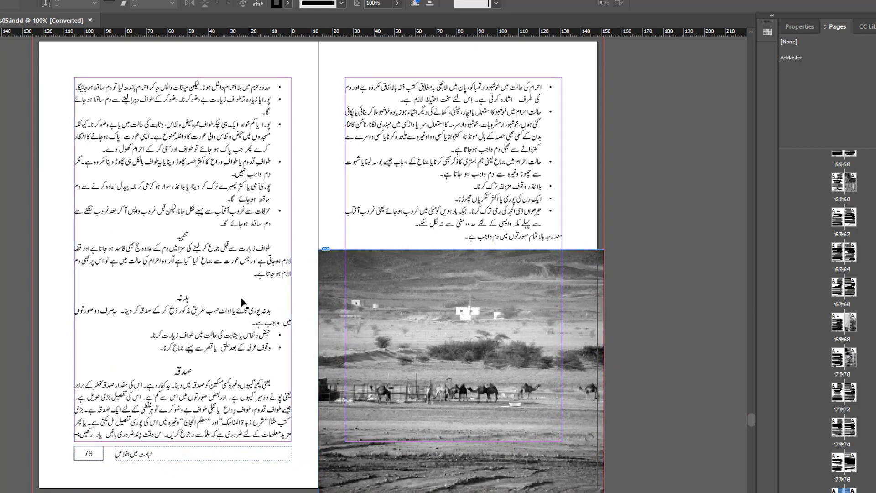
{"action": "left_click", "coordinate": [0, 0]}
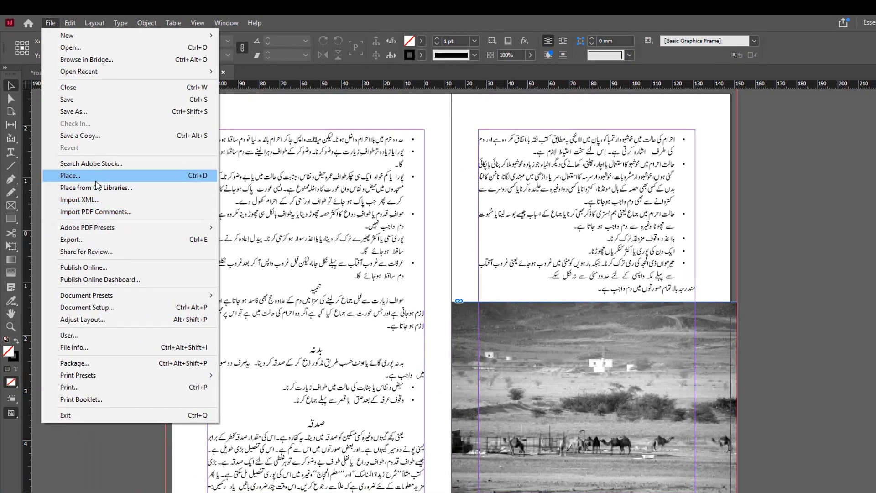
{"action": "left_click", "coordinate": [117, 460]}
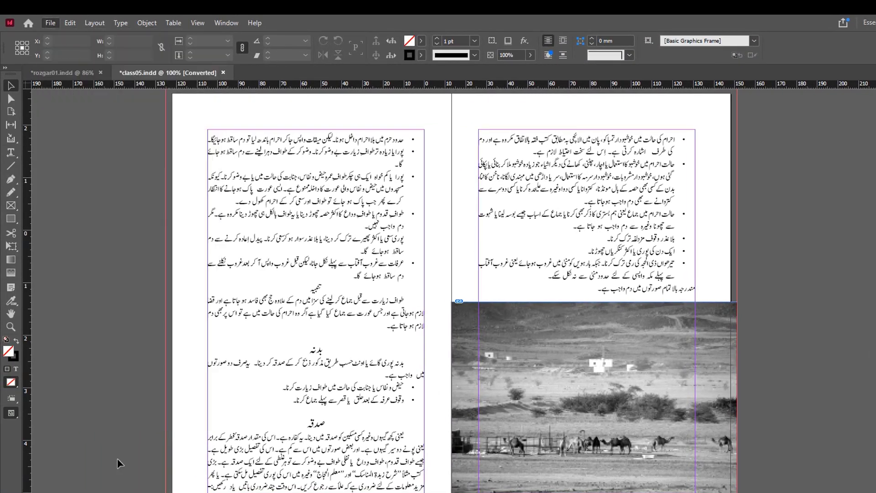
- Duplicate the camel photo from page 78 and position the copy over the lower text of page 79
{"action": "left_click", "coordinate": [724, 354]}
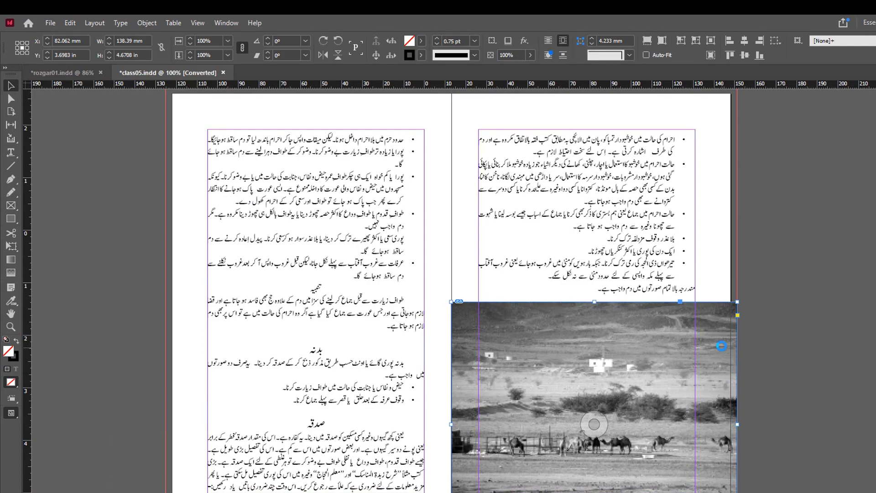
{"action": "left_click_drag", "start_coordinate": [723, 354], "coordinate": [584, 260]}
{"action": "left_click_drag", "start_coordinate": [516, 275], "coordinate": [433, 318]}
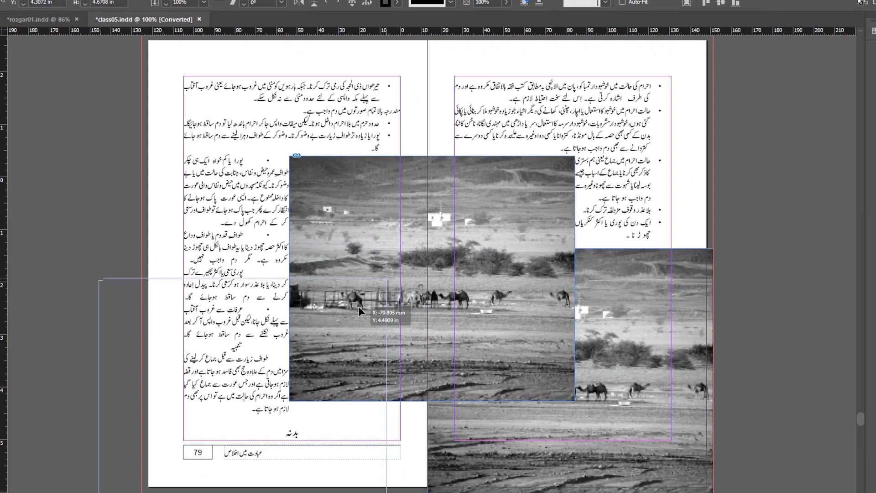
{"action": "left_click_drag", "start_coordinate": [395, 233], "coordinate": [390, 196]}
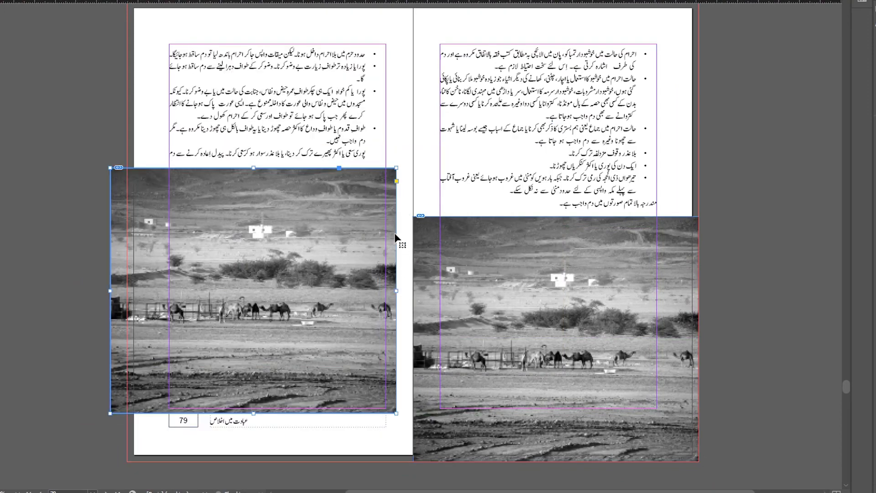
{"action": "left_click_drag", "start_coordinate": [352, 231], "coordinate": [338, 197]}
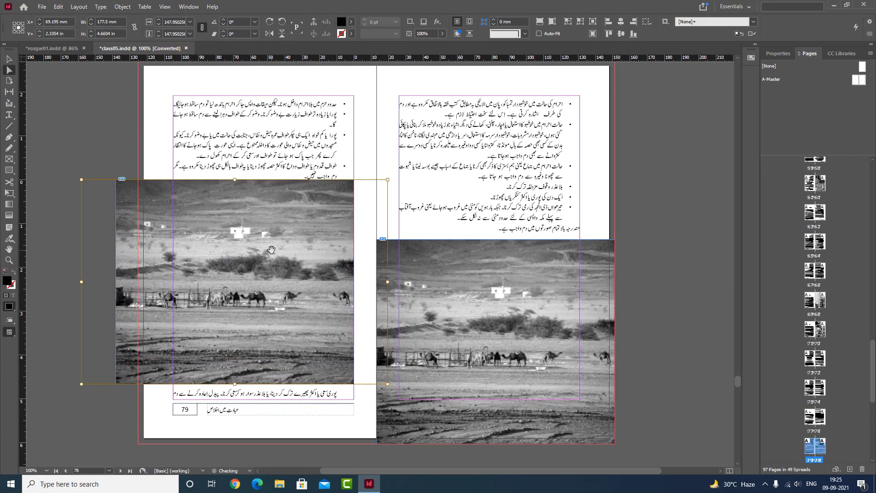
- Delete the camel image inside the frame on page 79 and place arafat_bw.tif in the emptied frame
{"action": "key", "text": "Delete"}
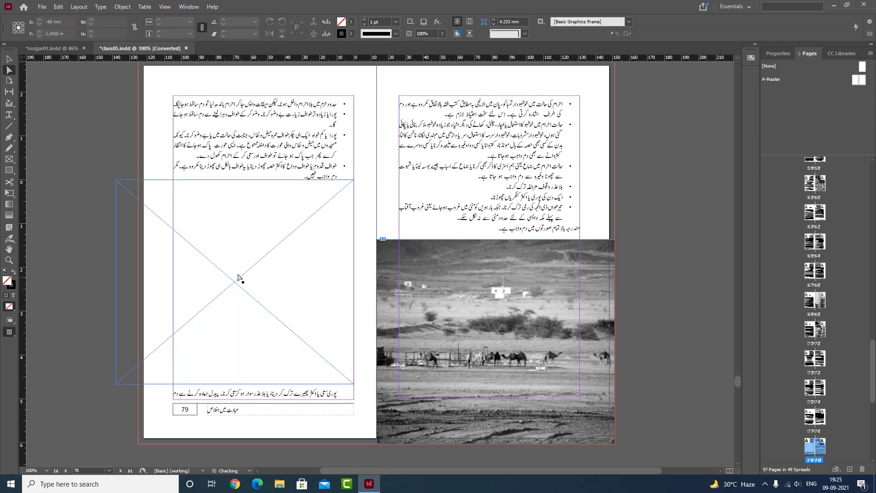
{"action": "left_click", "coordinate": [250, 234]}
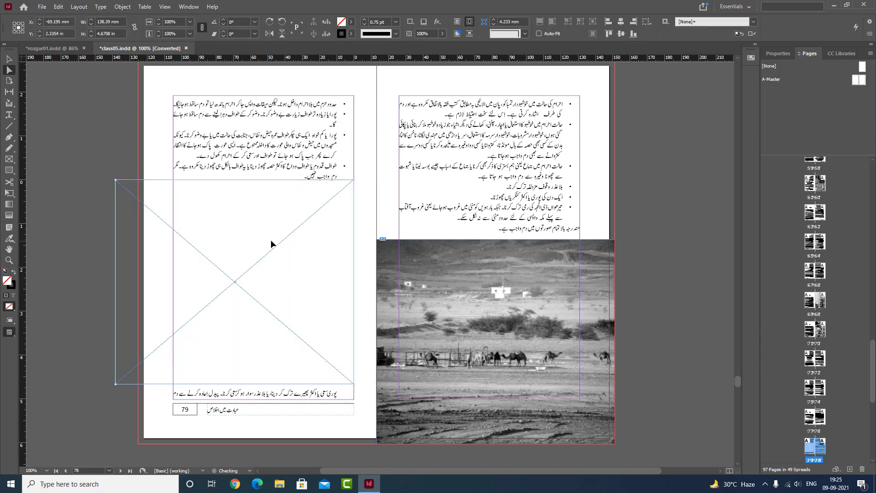
{"action": "key", "text": "ctrl+d"}
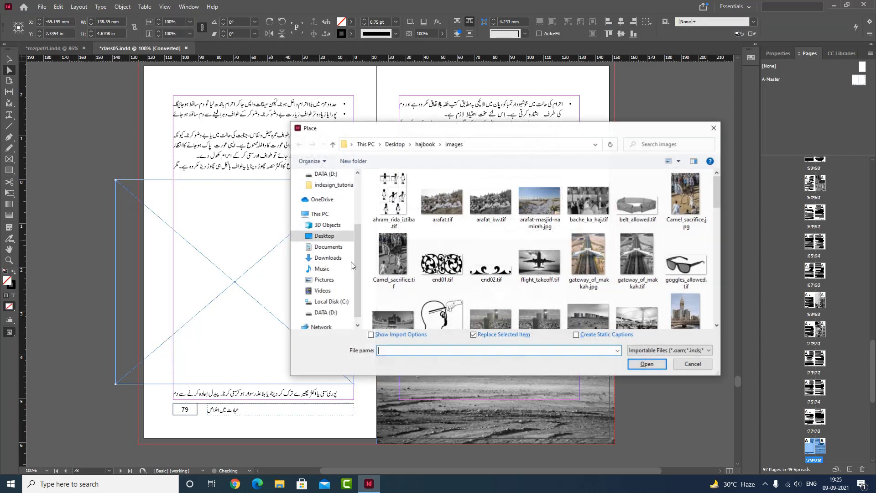
{"action": "double_click", "coordinate": [491, 201]}
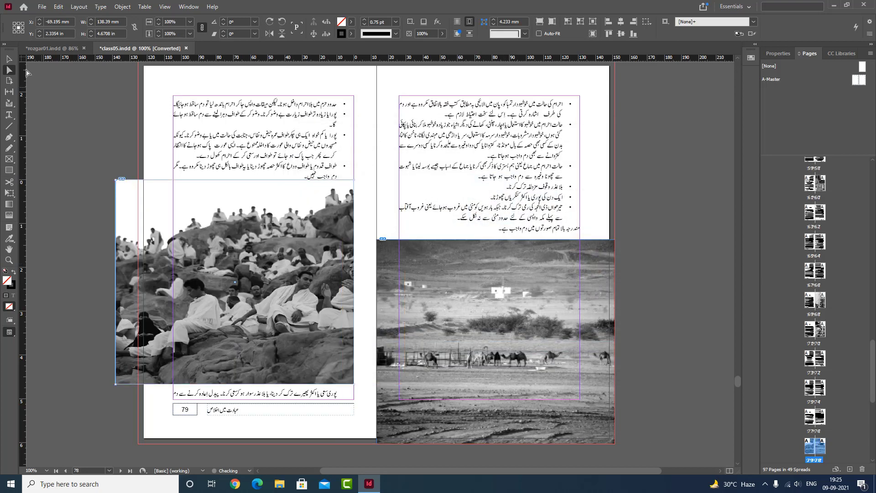
- Move the Arafat photo frame down and outward on page 79 to about X -77.5 mm, Y 4.86 in, out of line with the camel photo
{"action": "left_click", "coordinate": [8, 59]}
{"action": "left_click", "coordinate": [303, 206]}
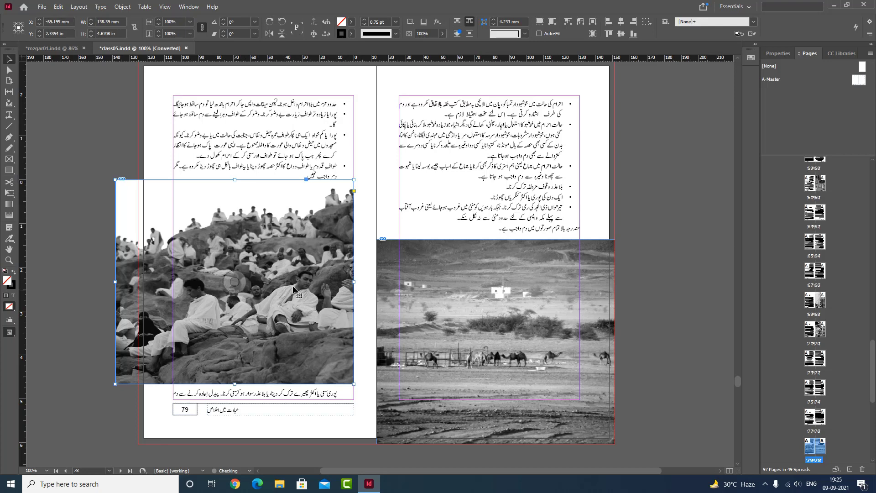
{"action": "left_click_drag", "start_coordinate": [343, 221], "coordinate": [328, 330]}
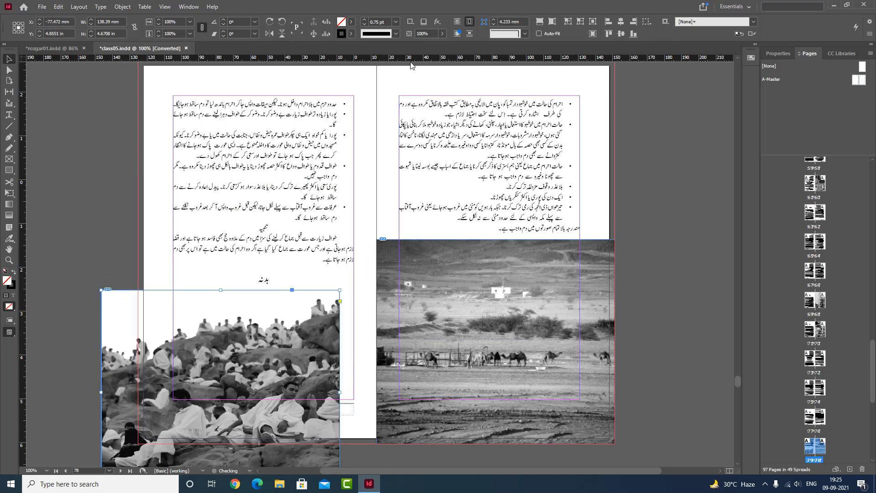
- Add a horizontal ruler guide and align it precisely with the top edge of the camel photo
{"action": "left_click_drag", "start_coordinate": [413, 57], "coordinate": [432, 254]}
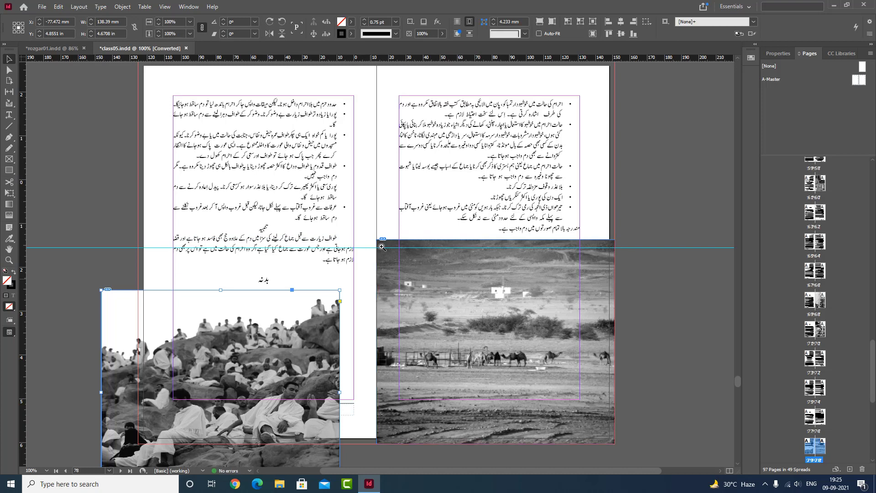
{"action": "key", "text": "ctrl+equal"}
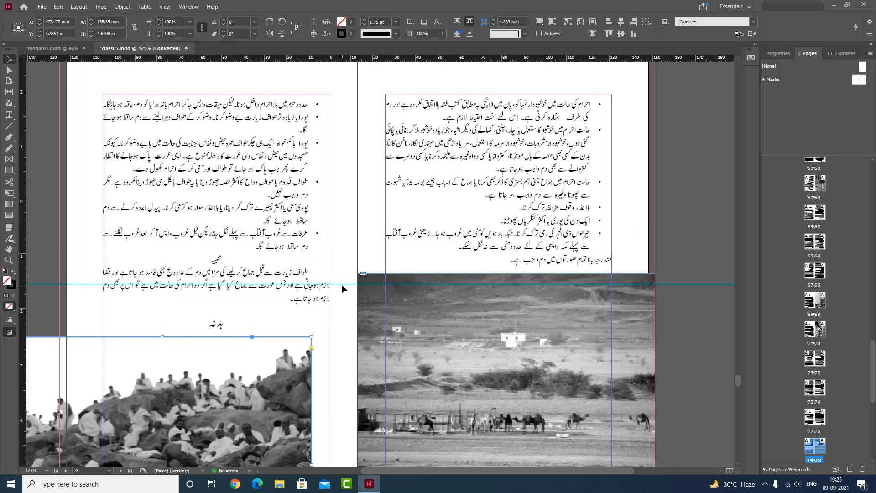
{"action": "left_click_drag", "start_coordinate": [348, 284], "coordinate": [353, 273]}
- Move the Arafat photo so its top edge snaps to the horizontal guide and its inner edge meets the camel photo at the spine
{"action": "scroll", "coordinate": [481, 249], "scroll_direction": "down", "scroll_amount": 3}
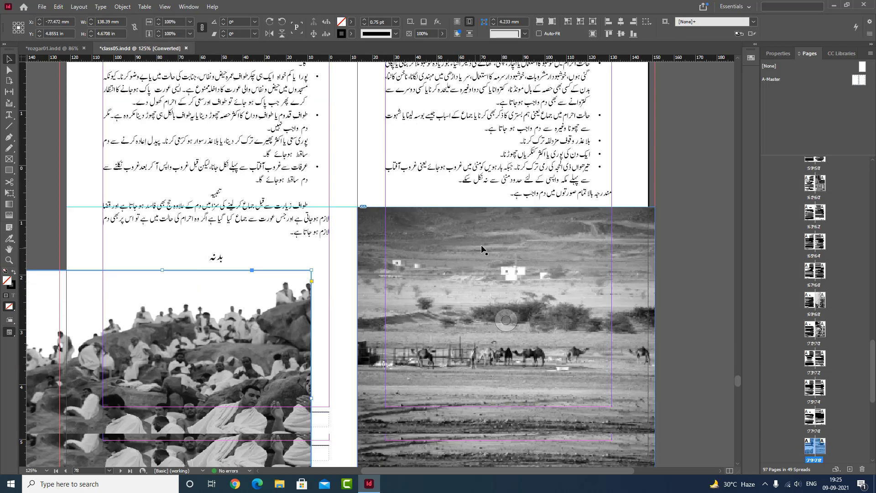
{"action": "scroll", "coordinate": [481, 246], "scroll_direction": "down", "scroll_amount": 1}
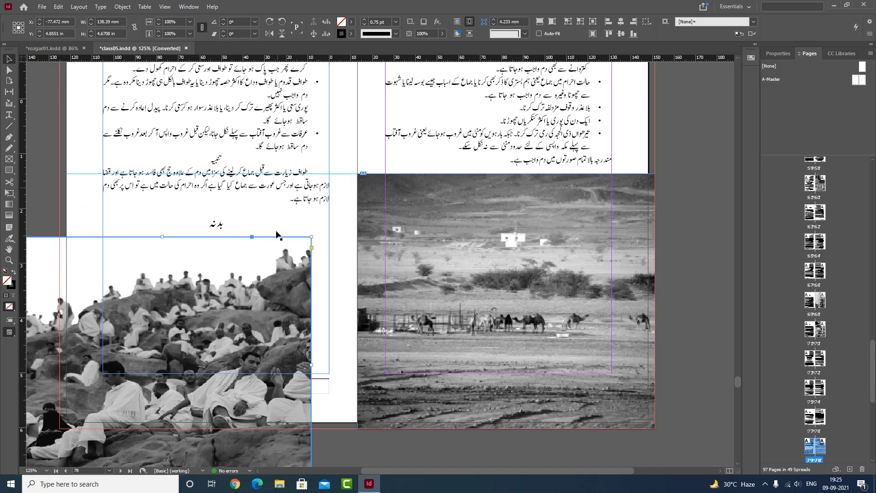
{"action": "left_click_drag", "start_coordinate": [285, 256], "coordinate": [326, 196]}
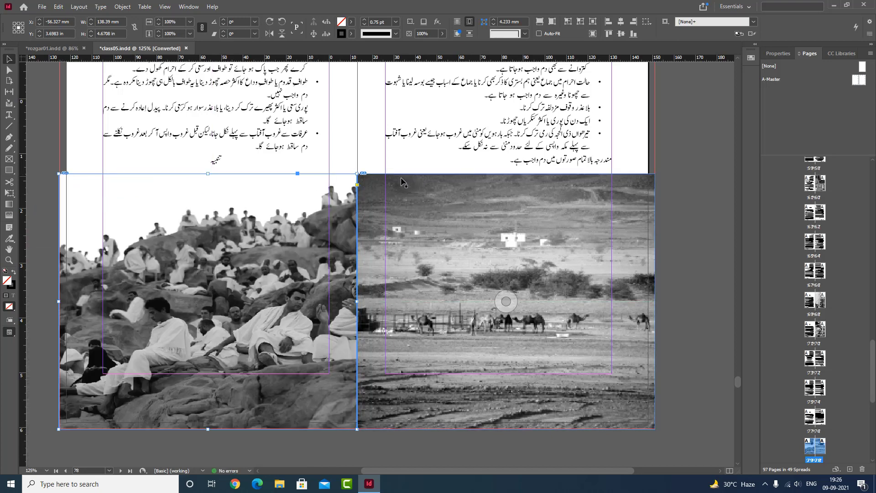
- Deselect everything and check the alignment of both photos in full-screen presentation mode, returning to the normal view
{"action": "key", "text": "ctrl+shift+a"}
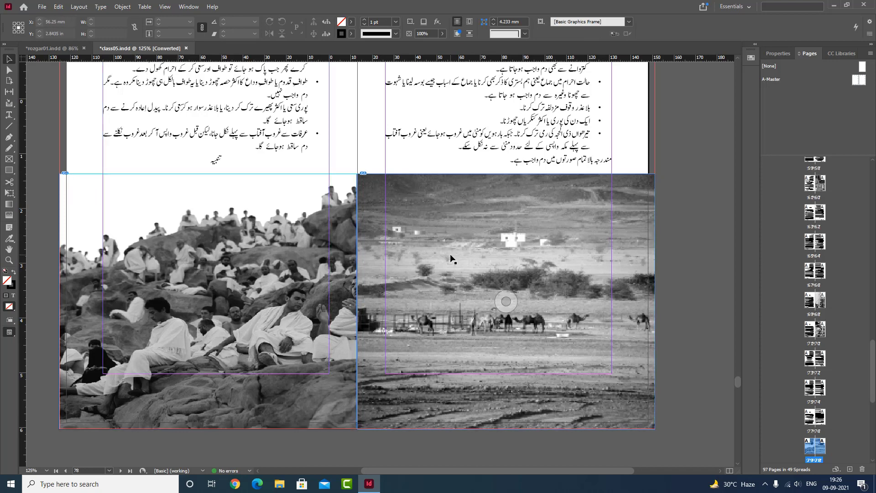
{"action": "key", "text": "shift+w"}
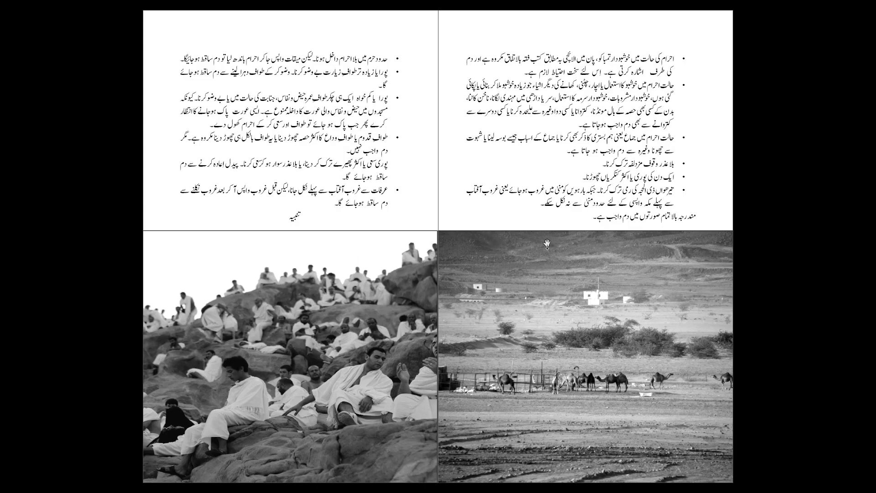
{"action": "key", "text": "Escape"}
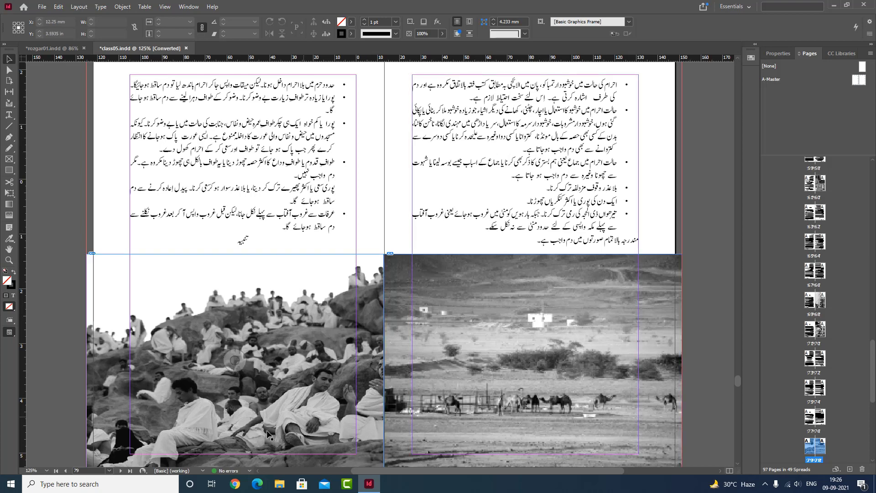
- Delete the Arafat photo from page 79
{"action": "left_click", "coordinate": [273, 273]}
{"action": "key", "text": "Delete"}
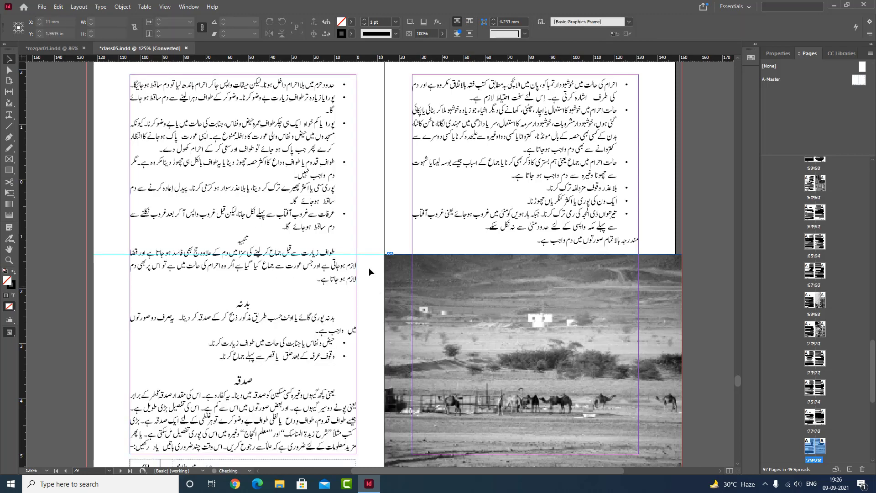
{"action": "scroll", "coordinate": [400, 210], "scroll_direction": "up", "scroll_amount": 3}
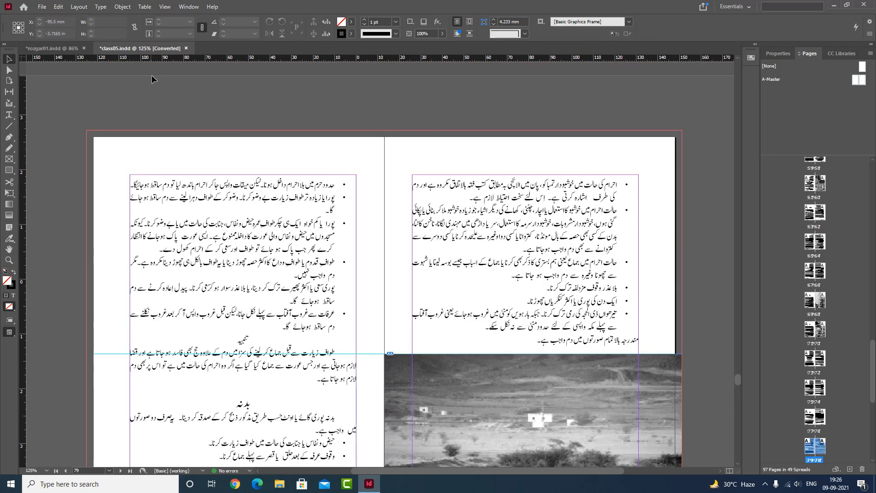
- Create a new one-page A4 print document with facing pages turned off
{"action": "key", "text": "ctrl+n"}
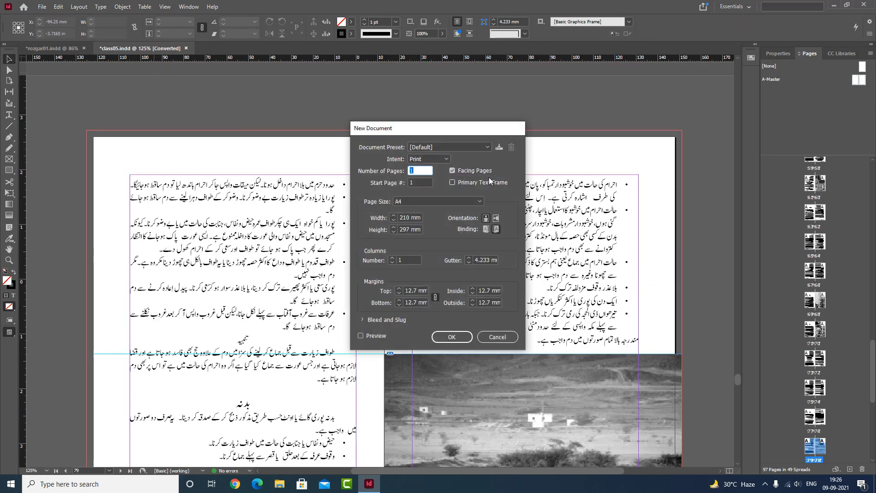
{"action": "left_click", "coordinate": [475, 172]}
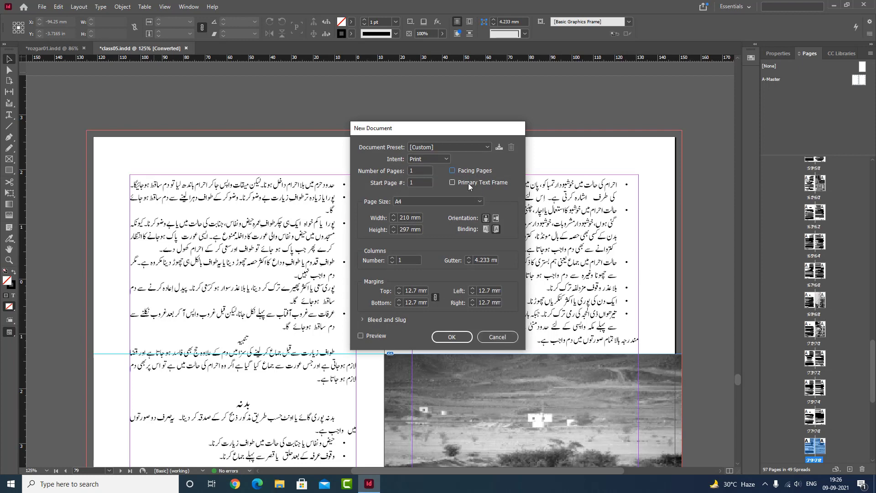
{"action": "left_click", "coordinate": [468, 182]}
{"action": "left_click", "coordinate": [486, 185]}
{"action": "left_click", "coordinate": [458, 336]}
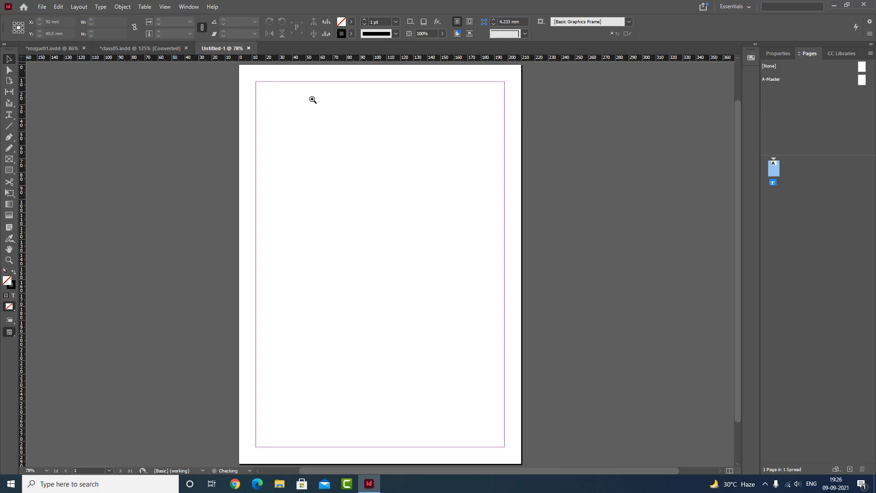
- Draw a text frame about 64 × 18.2 mm near the page's upper right and set the keyboard language to Urdu (Pakistan)
{"action": "left_click_drag", "start_coordinate": [254, 86], "coordinate": [532, 209]}
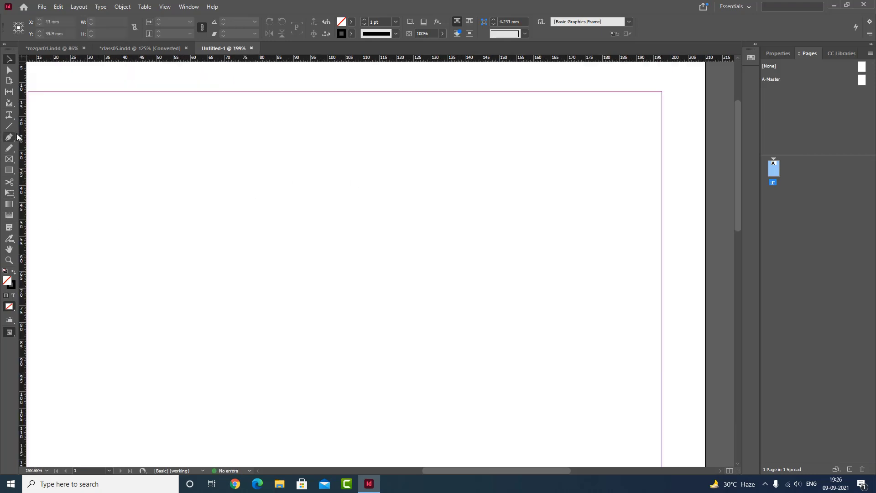
{"action": "left_click", "coordinate": [9, 114]}
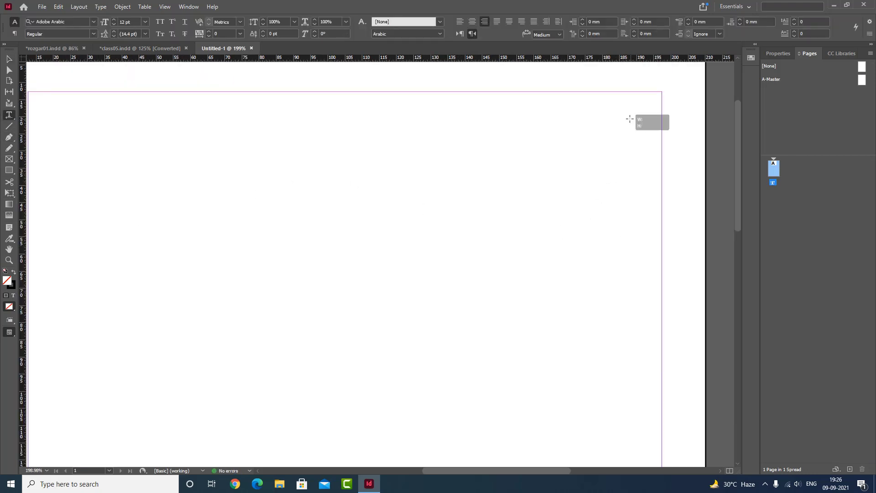
{"action": "left_click_drag", "start_coordinate": [630, 119], "coordinate": [411, 180]}
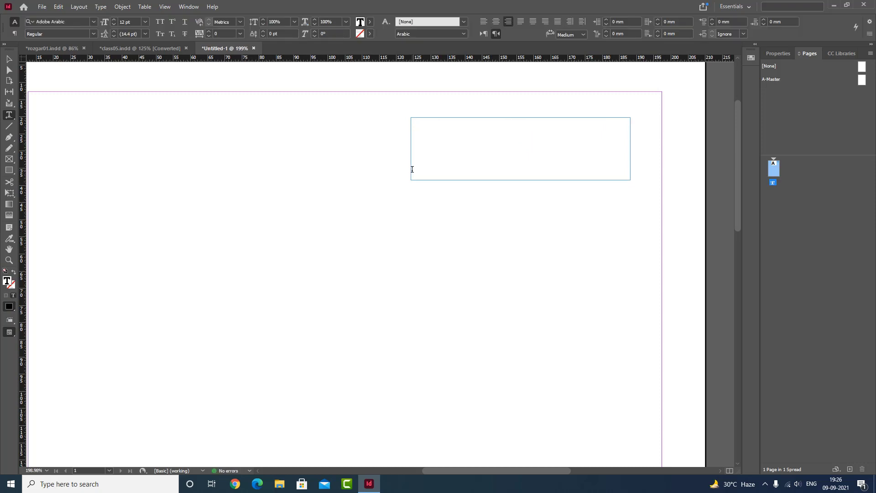
{"action": "left_click", "coordinate": [811, 484]}
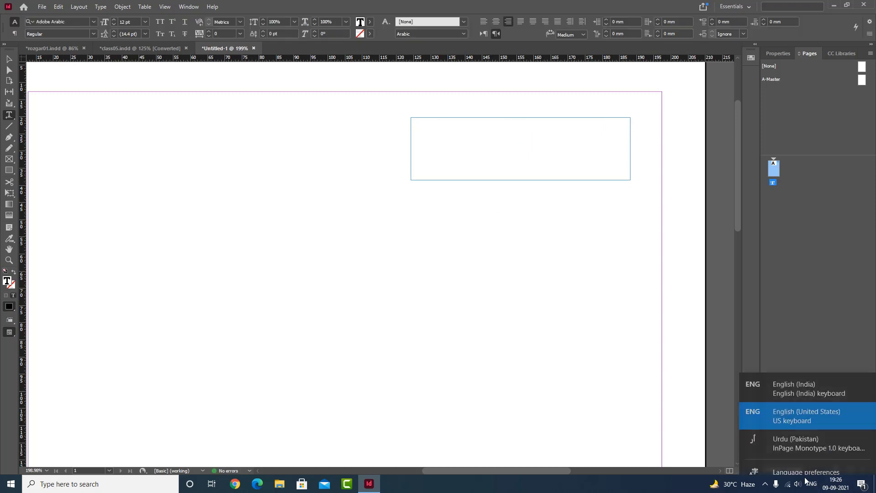
{"action": "left_click", "coordinate": [754, 431]}
{"action": "type", "text": "قفتاری"}
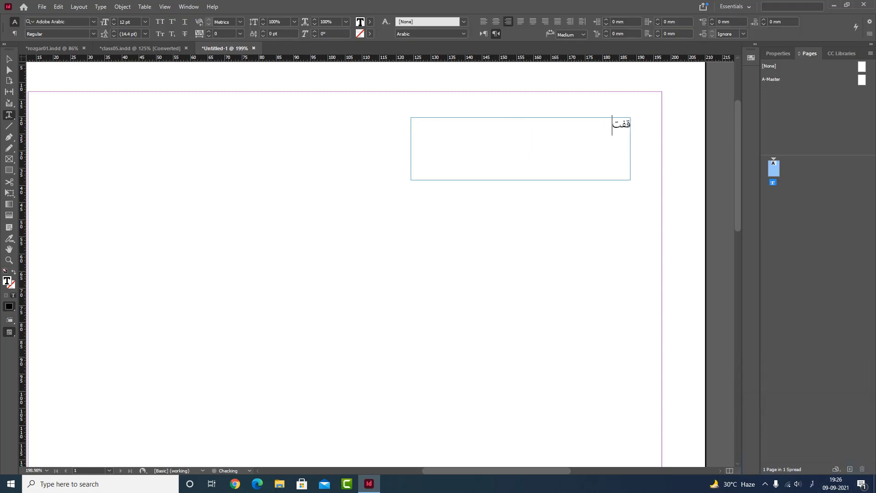
{"action": "key", "text": "BackSpace"}
{"action": "key", "text": "BackSpace"}
{"action": "key", "text": "BackSpace"}
{"action": "key", "text": "BackSpace"}
{"action": "key", "text": "BackSpace"}
{"action": "key", "text": "BackSpace"}
- Enter the Arabic expiry line "تاریخ الانتهاء: ١٢/٩٩" in the text frame, correcting the second word along the way
{"action": "type", "text": "تاریخ الامتح"}
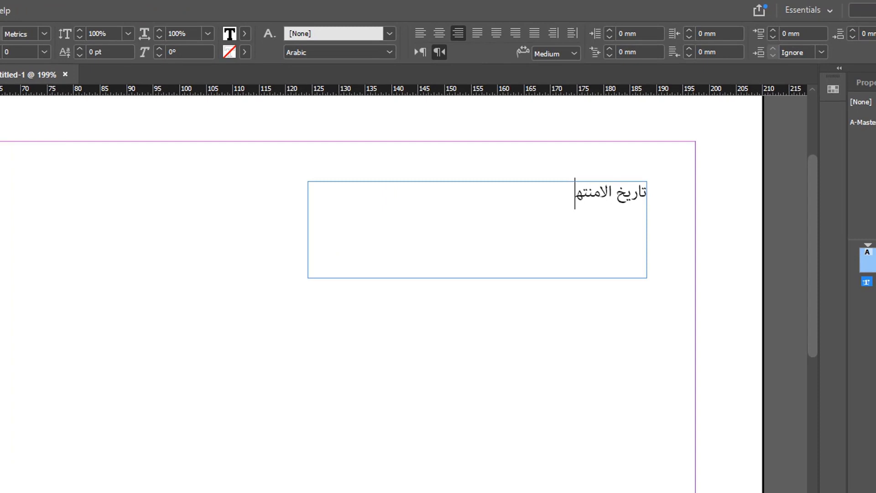
{"action": "key", "text": "BackSpace"}
{"action": "key", "text": "BackSpace"}
{"action": "key", "text": "BackSpace"}
{"action": "key", "text": "BackSpace"}
{"action": "type", "text": "نتهاء: ١٢"}
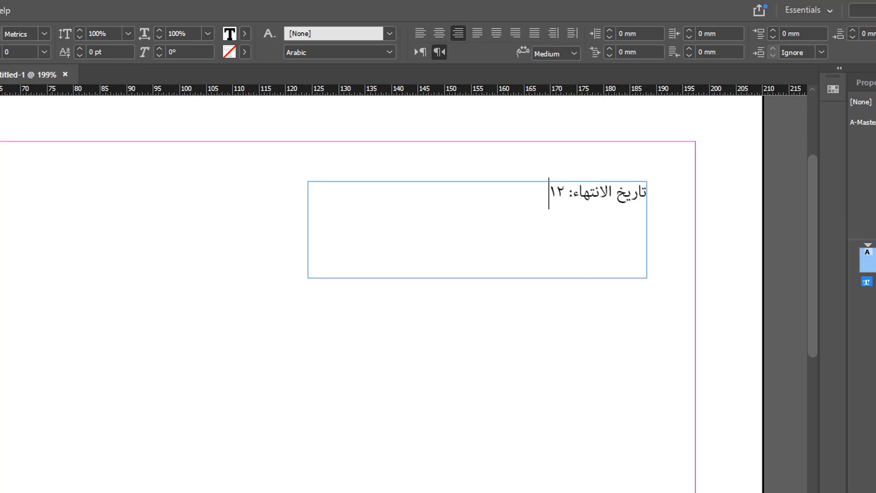
{"action": "type", "text": "/٩٩"}
- Set the whole Arabic expiry line in Arial and fit its frame to the text
{"action": "key", "text": "ctrl+a"}
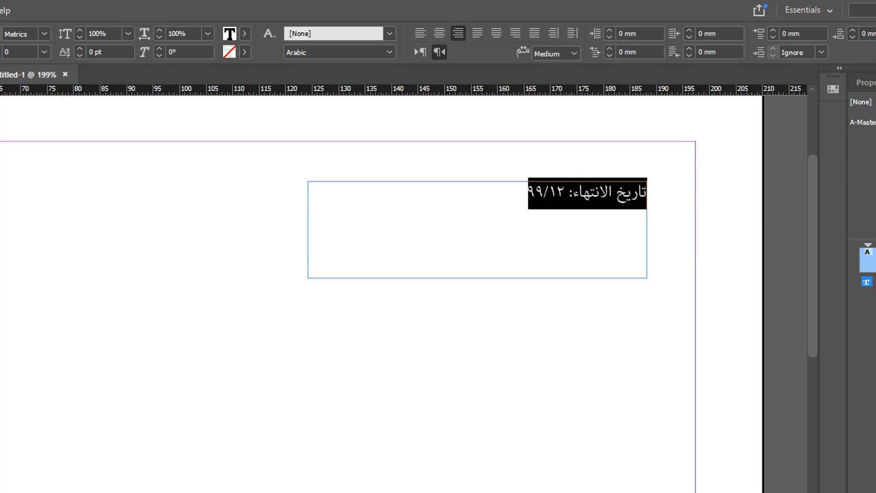
{"action": "key", "text": "alt+shift+F11"}
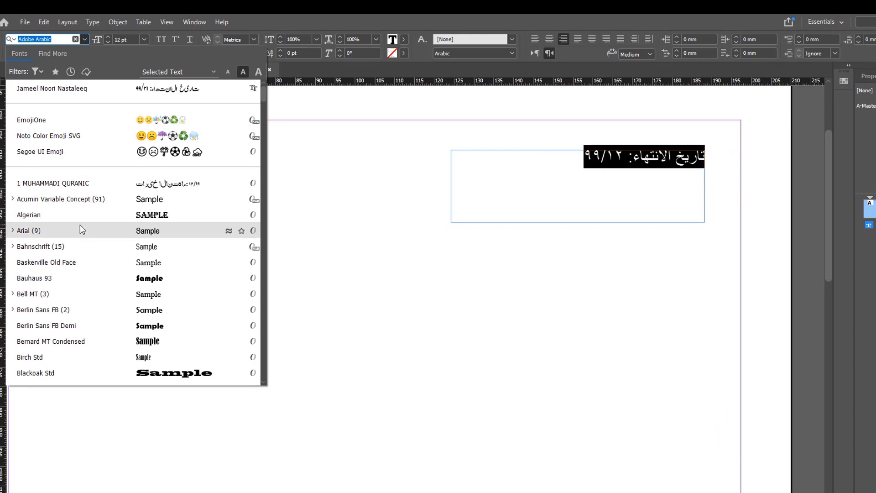
{"action": "left_click", "coordinate": [82, 230]}
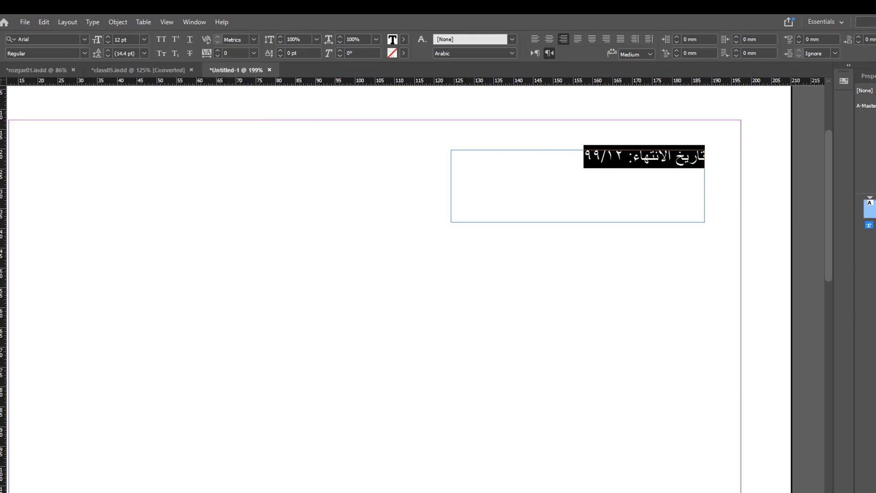
{"action": "key", "text": "Escape"}
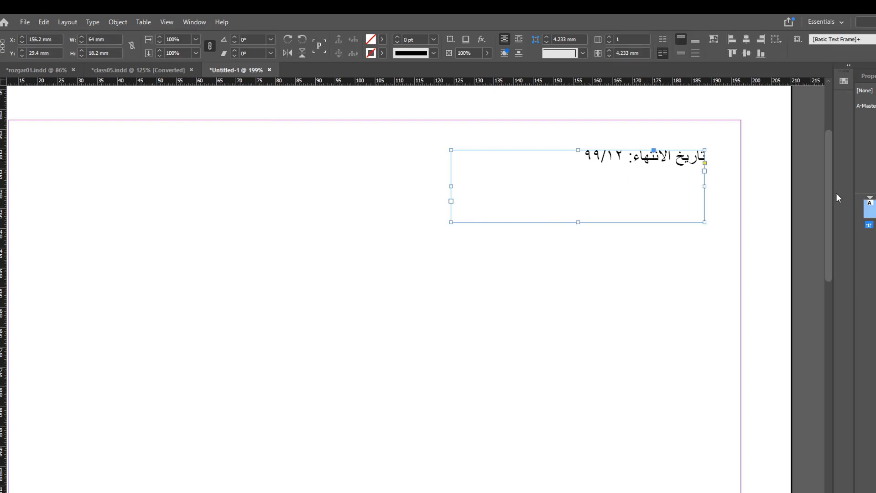
{"action": "double_click", "coordinate": [451, 223]}
{"action": "left_click", "coordinate": [671, 220]}
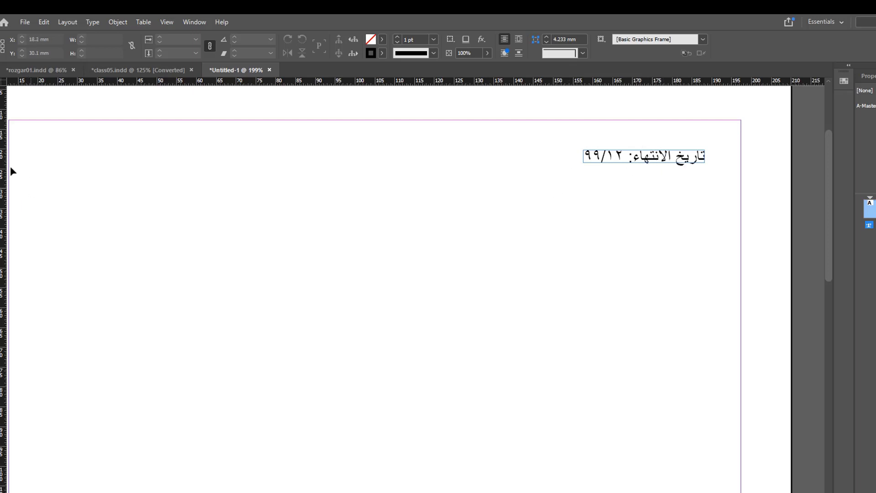
- Draw a second text frame about 48.6 × 8.8 mm with the standard Type Tool, to the left of the Arabic line
{"action": "key", "text": "t"}
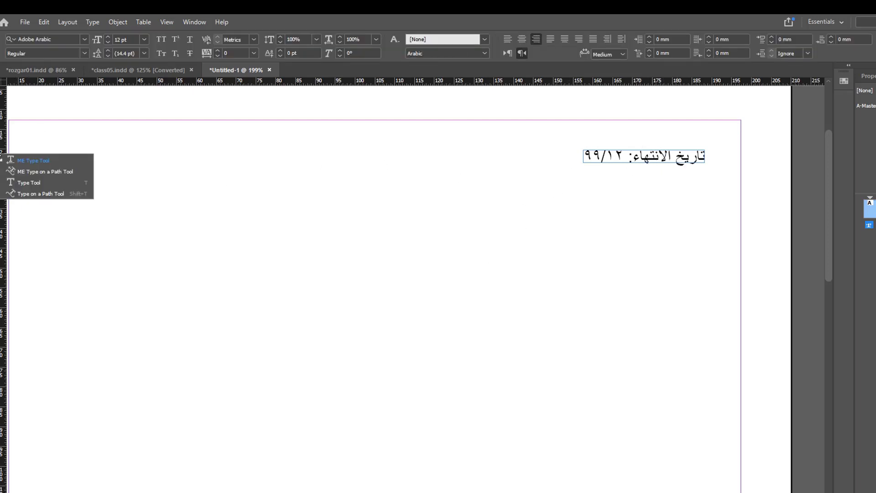
{"action": "left_click", "coordinate": [23, 182]}
{"action": "left_click_drag", "start_coordinate": [300, 150], "coordinate": [492, 185]}
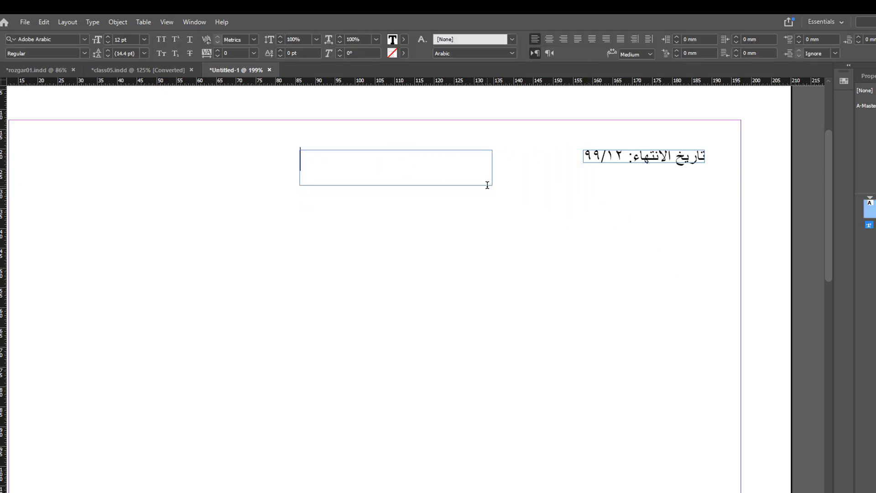
{"action": "type", "text": "فثءف"}
{"action": "key", "text": "BackSpace"}
{"action": "key", "text": "BackSpace"}
{"action": "key", "text": "BackSpace"}
{"action": "key", "text": "BackSpace"}
- Switch the keyboard language away from Urdu and enter "Best before : 28/2021" in the new frame
{"action": "key", "text": "super+space"}
{"action": "type", "text": "Best before : "}
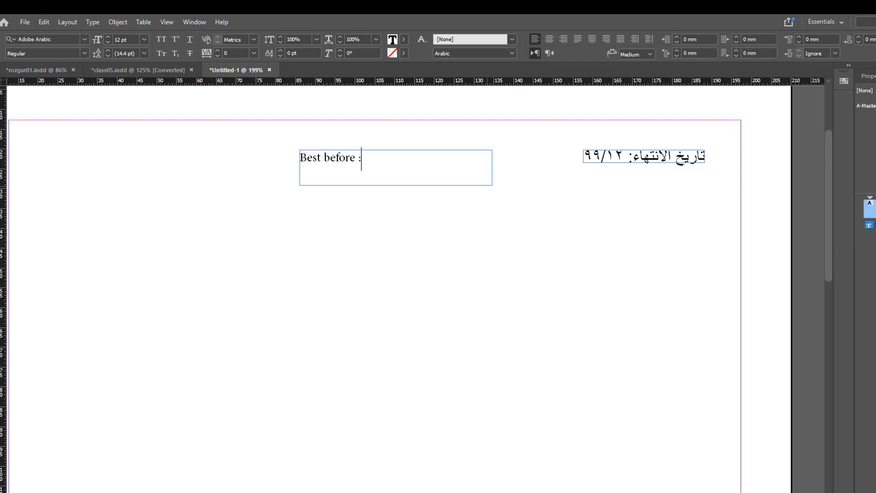
{"action": "type", "text": "٢٨/٢٠٢١"}
- Set the language of the whole "Best before" line to English: UK and deselect its frame
{"action": "mouse_move", "coordinate": [7, 90]}
{"action": "key", "text": "ctrl+a"}
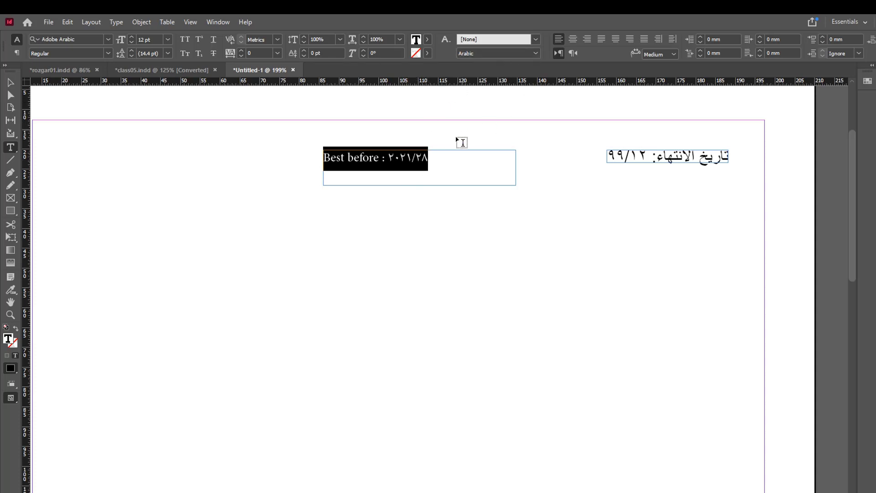
{"action": "left_click", "coordinate": [536, 54]}
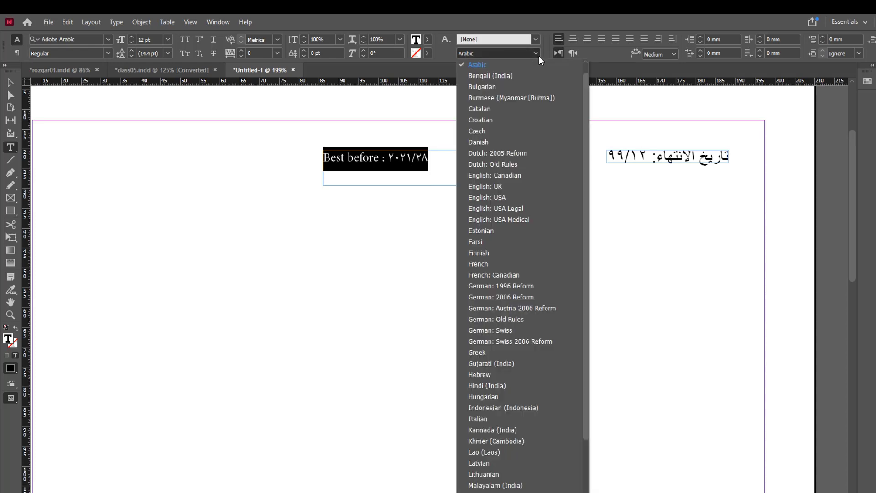
{"action": "scroll", "coordinate": [509, 280], "scroll_direction": "up", "scroll_amount": 1}
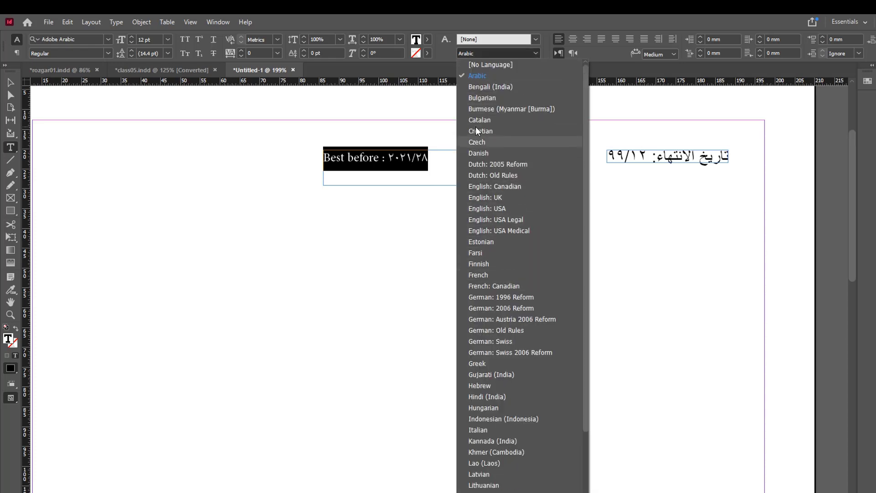
{"action": "left_click", "coordinate": [502, 196]}
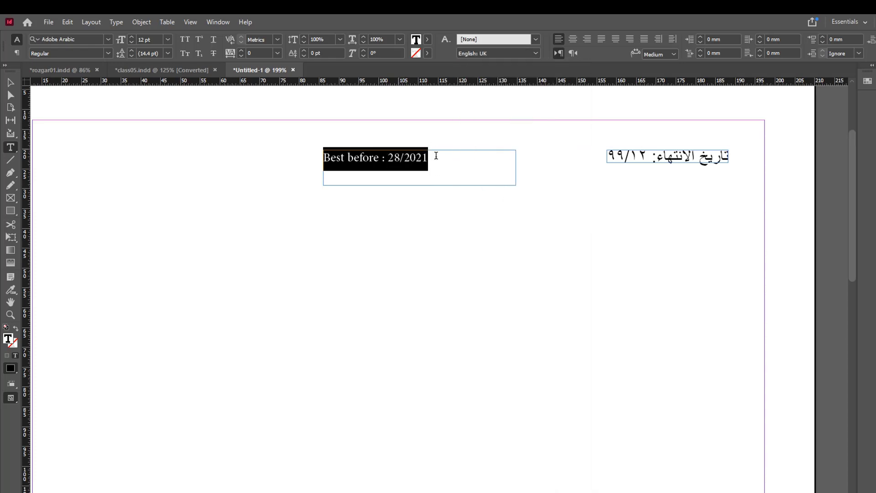
{"action": "key", "text": "Escape"}
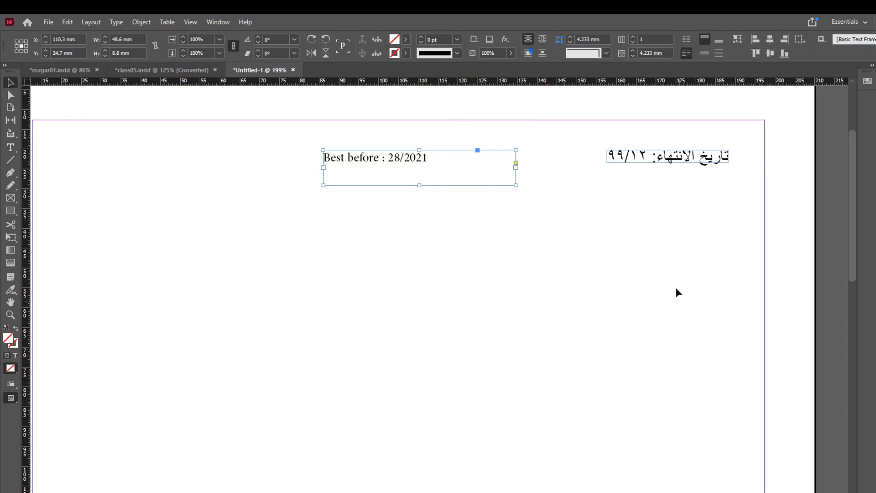
{"action": "left_click", "coordinate": [678, 292]}
- Move the "Best before" frame over the Arabic line with their top edges level, at about X 169.9 mm, Y 24.7 mm
{"action": "left_click_drag", "start_coordinate": [268, 118], "coordinate": [719, 249]}
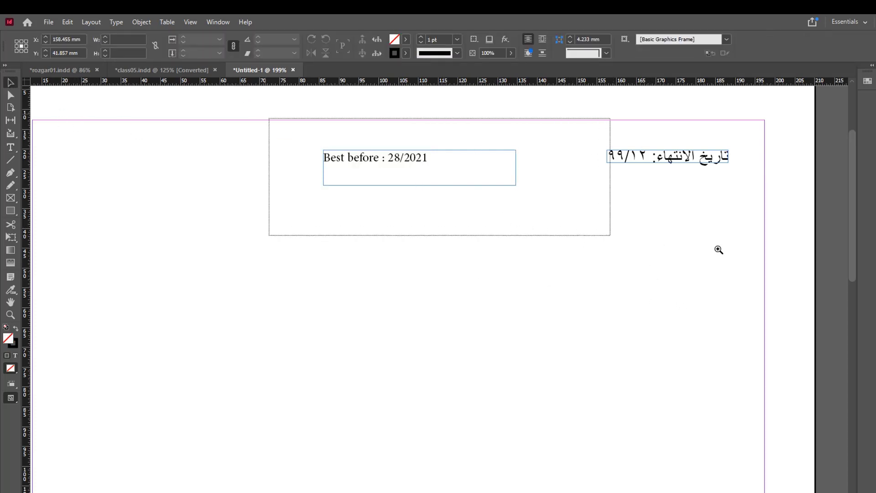
{"action": "left_click_drag", "start_coordinate": [310, 288], "coordinate": [454, 293]}
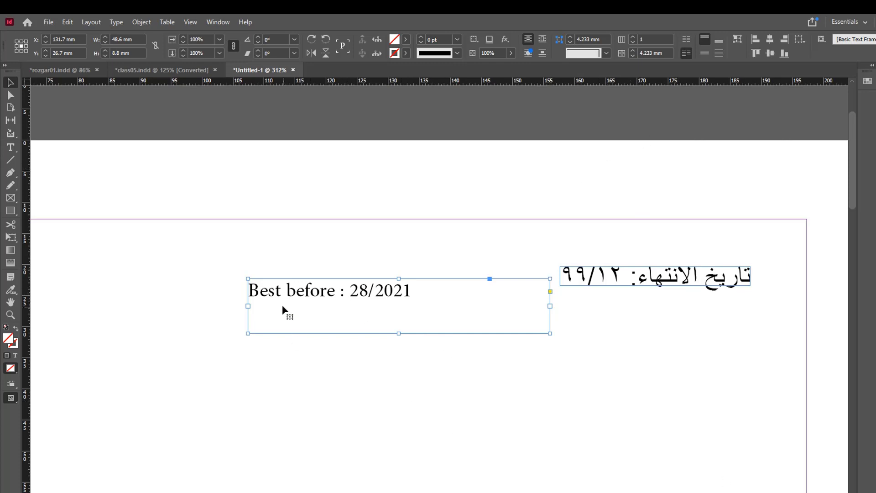
{"action": "left_click_drag", "start_coordinate": [426, 292], "coordinate": [656, 283]}
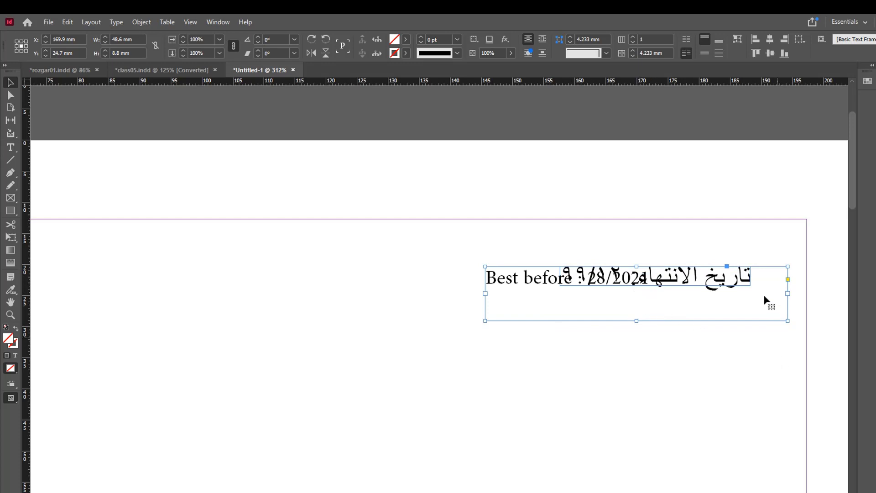
- Nudge the "Best before" frame left to X 155.9 mm so its text ends right where the Arabic frame begins
{"action": "key", "text": "Left"}
{"action": "key", "text": "Left"}
{"action": "key", "text": "Left"}
{"action": "key", "text": "Left"}
{"action": "key", "text": "Left"}
{"action": "key", "text": "Left"}
{"action": "key", "text": "Left"}
{"action": "key", "text": "Left"}
{"action": "key", "text": "Left"}
{"action": "key", "text": "Left"}
{"action": "key", "text": "Left"}
{"action": "key", "text": "Left"}
{"action": "key", "text": "Left"}
{"action": "key", "text": "Left"}
{"action": "key", "text": "Left"}
{"action": "key", "text": "Left"}
{"action": "key", "text": "Left"}
{"action": "key", "text": "Left"}
{"action": "key", "text": "Left"}
{"action": "key", "text": "Left"}
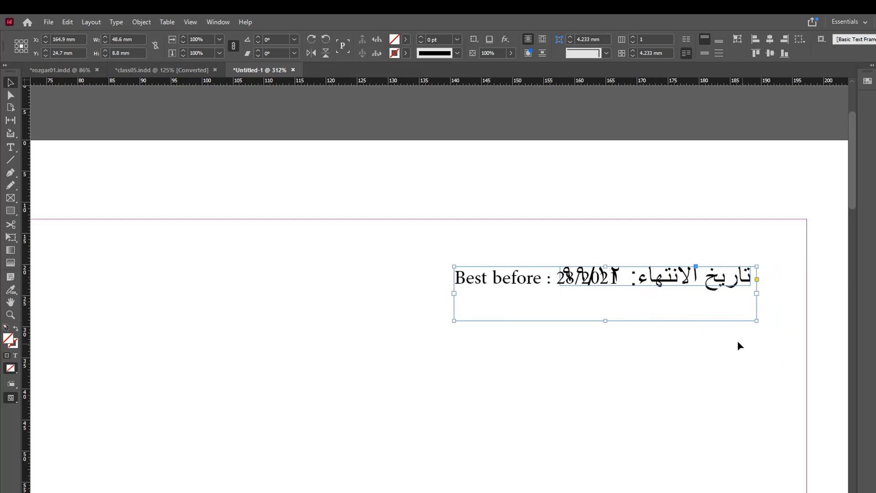
{"action": "key", "text": "Left"}
{"action": "key", "text": "Left"}
{"action": "key", "text": "Left"}
{"action": "key", "text": "Left"}
{"action": "key", "text": "Left"}
{"action": "key", "text": "Left"}
{"action": "key", "text": "Left"}
{"action": "key", "text": "Left"}
{"action": "key", "text": "Left"}
{"action": "key", "text": "Left"}
{"action": "key", "text": "Left"}
{"action": "key", "text": "Left"}
{"action": "key", "text": "Left"}
{"action": "key", "text": "Left"}
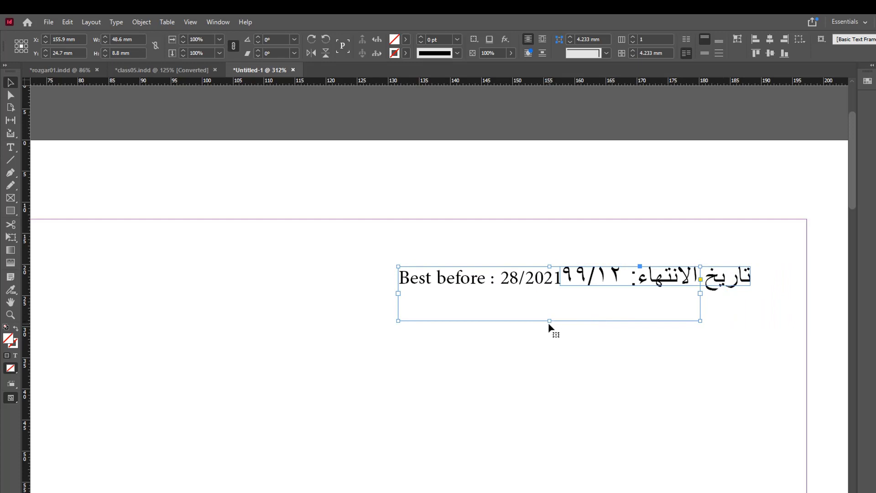
- Reduce the "Best before" frame's height to about 3.08 mm to match the Arabic frame's bottom edge, and deselect it
{"action": "left_click_drag", "start_coordinate": [549, 321], "coordinate": [627, 287]}
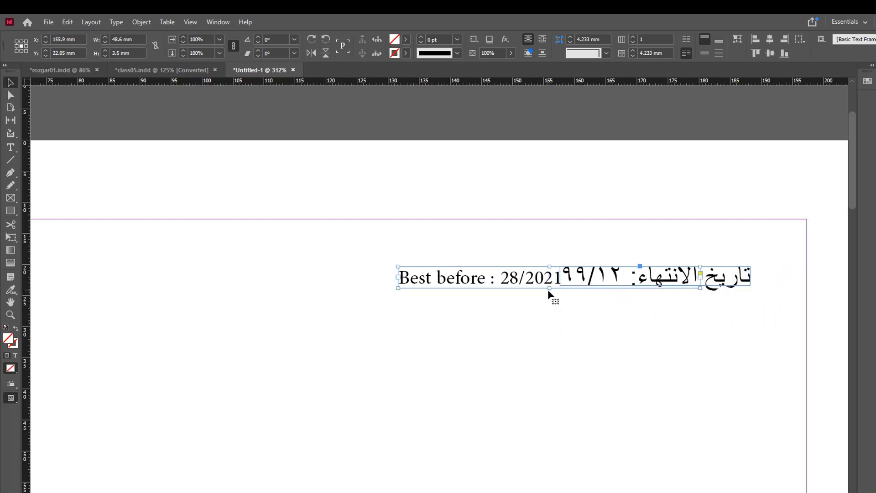
{"action": "left_click_drag", "start_coordinate": [552, 294], "coordinate": [554, 292]}
{"action": "left_click", "coordinate": [623, 334]}
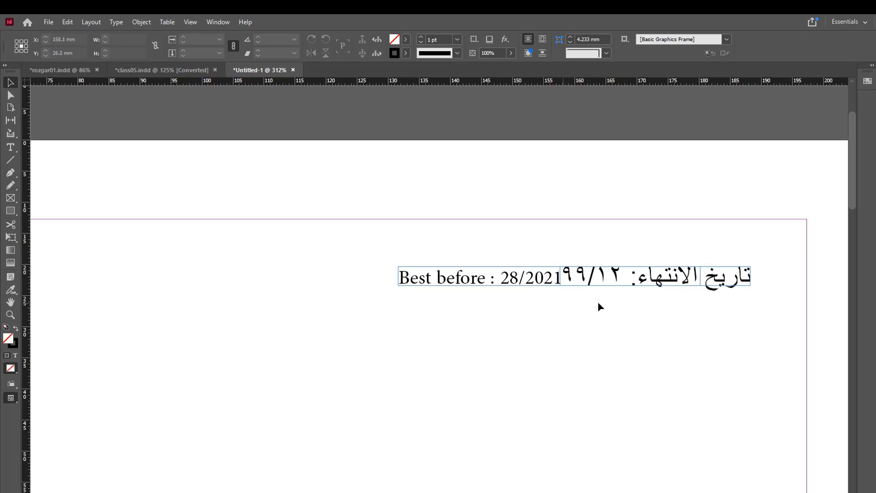
- Move the "Best before" frame left to about X 140.7 mm and add a horizontal ruler guide near the baselines of both lines
{"action": "left_click_drag", "start_coordinate": [528, 277], "coordinate": [434, 277]}
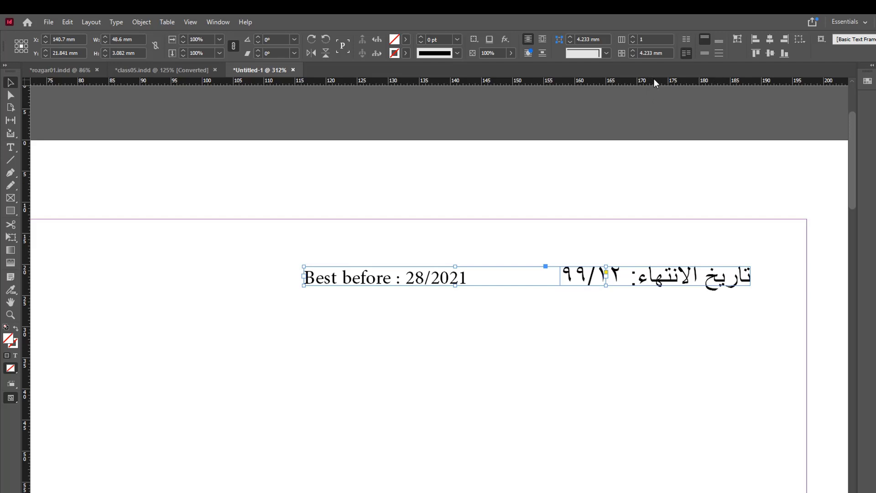
{"action": "left_click_drag", "start_coordinate": [656, 86], "coordinate": [679, 281]}
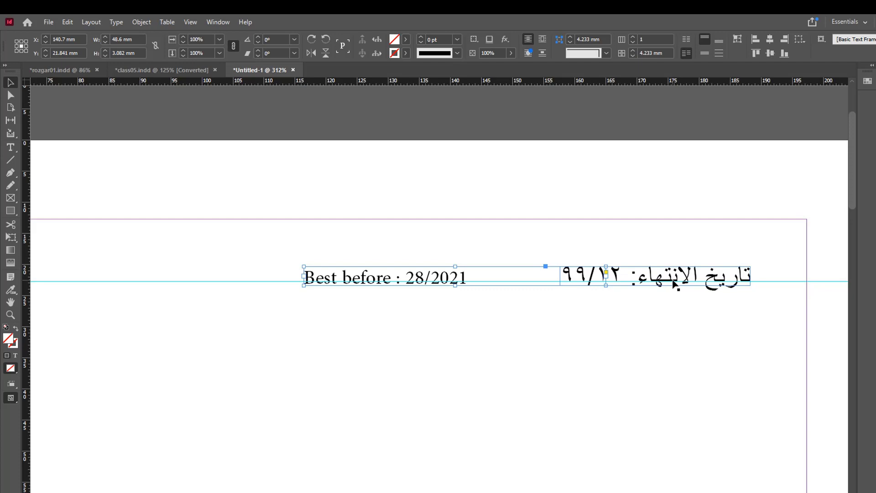
{"action": "left_click", "coordinate": [741, 349]}
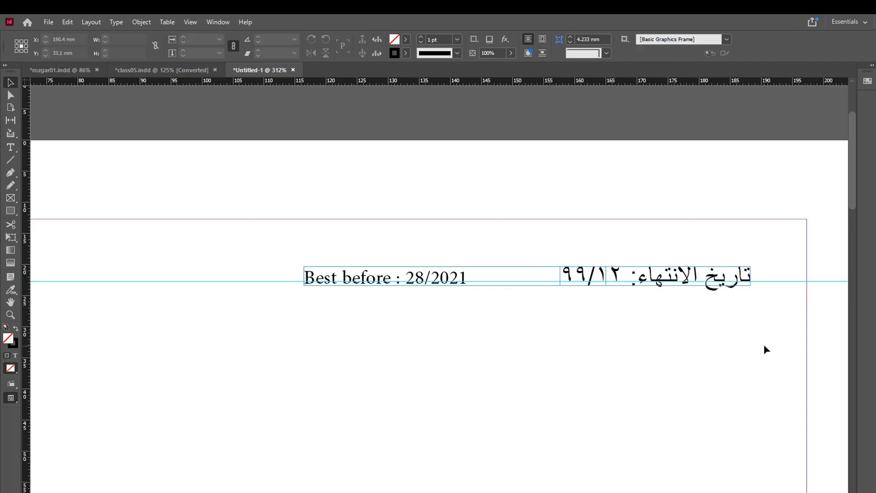
- Narrow the "Best before" frame to about 26.6 mm wide so its edge ends just past the date text
{"action": "scroll", "coordinate": [614, 328], "scroll_direction": "down", "scroll_amount": 2}
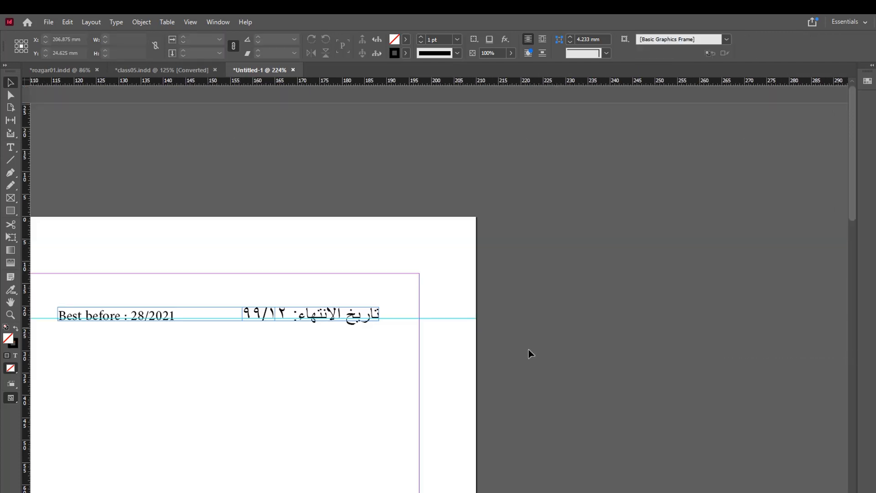
{"action": "left_click_drag", "start_coordinate": [274, 327], "coordinate": [574, 254]}
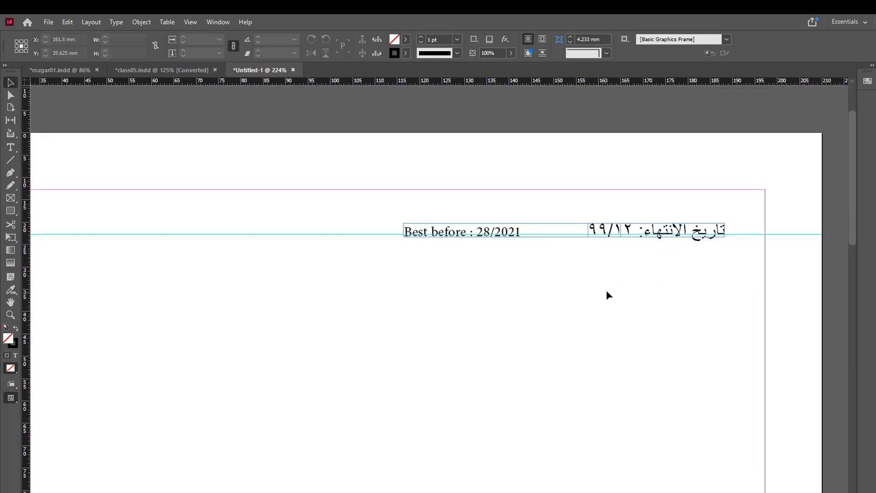
{"action": "left_click_drag", "start_coordinate": [357, 168], "coordinate": [765, 281]}
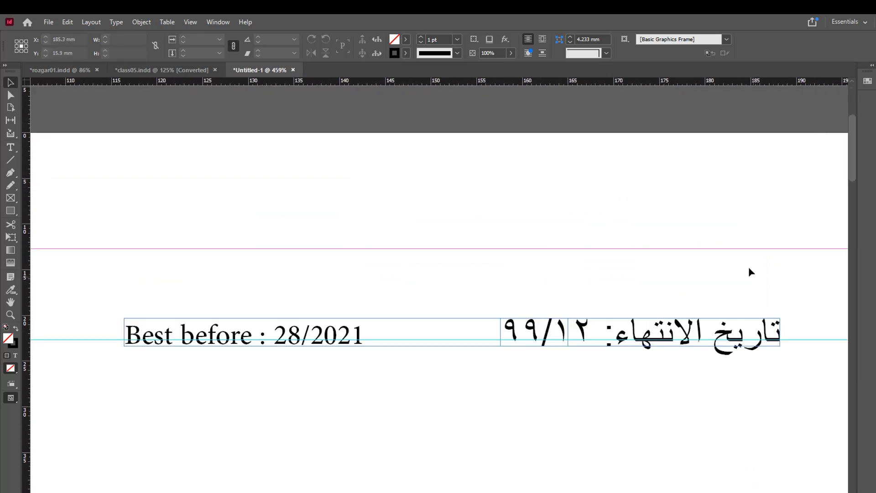
{"action": "left_click", "coordinate": [543, 340]}
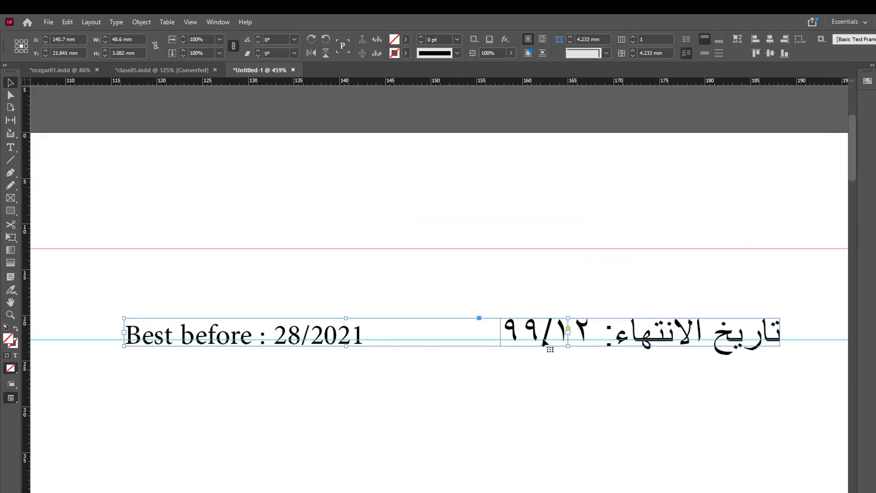
{"action": "left_click_drag", "start_coordinate": [568, 346], "coordinate": [363, 348]}
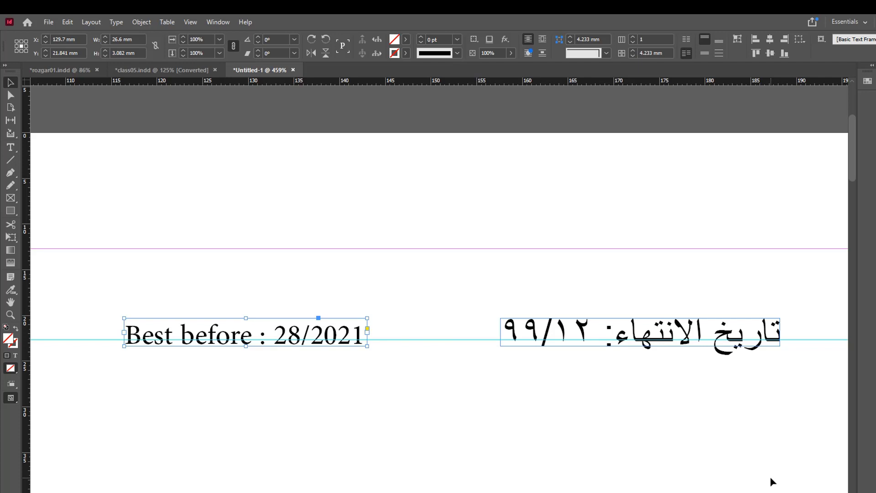
- Nudge the "Best before" frame up to Y 21.341 mm to bring its text onto the ruler guide, and leave both frames deselected
{"action": "key", "text": "Up"}
{"action": "key", "text": "Up"}
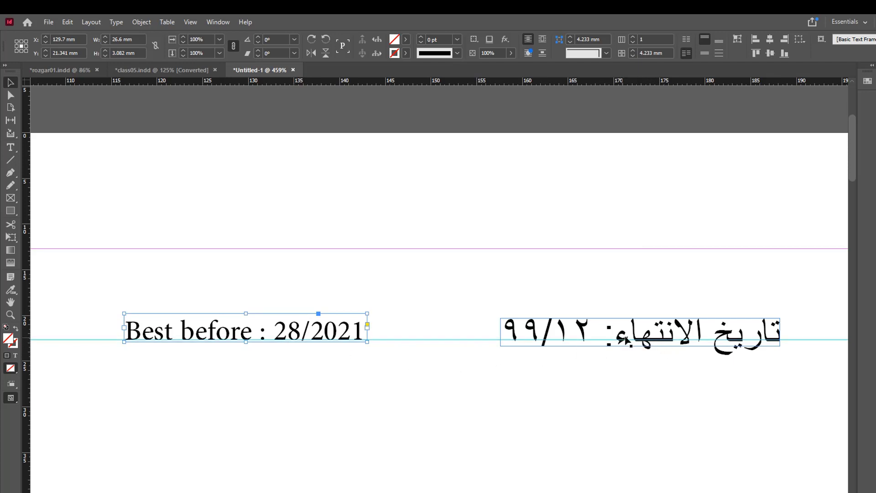
{"action": "left_click", "coordinate": [640, 340]}
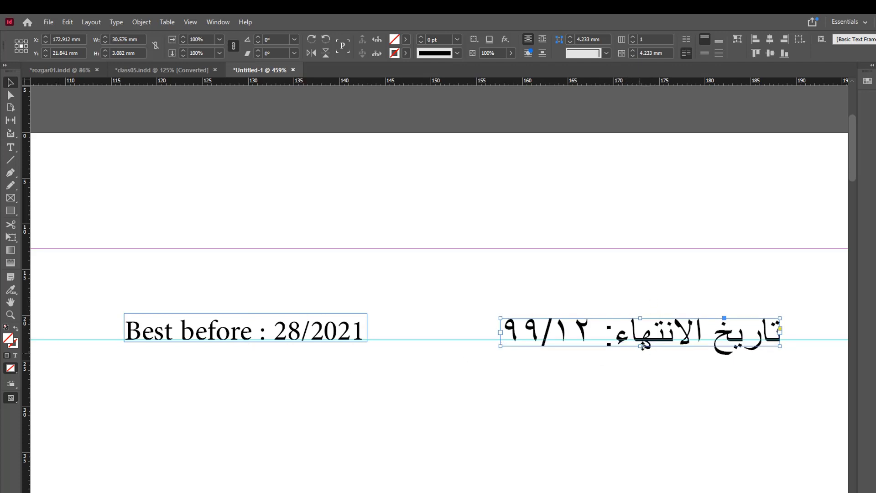
{"action": "left_click", "coordinate": [532, 226]}
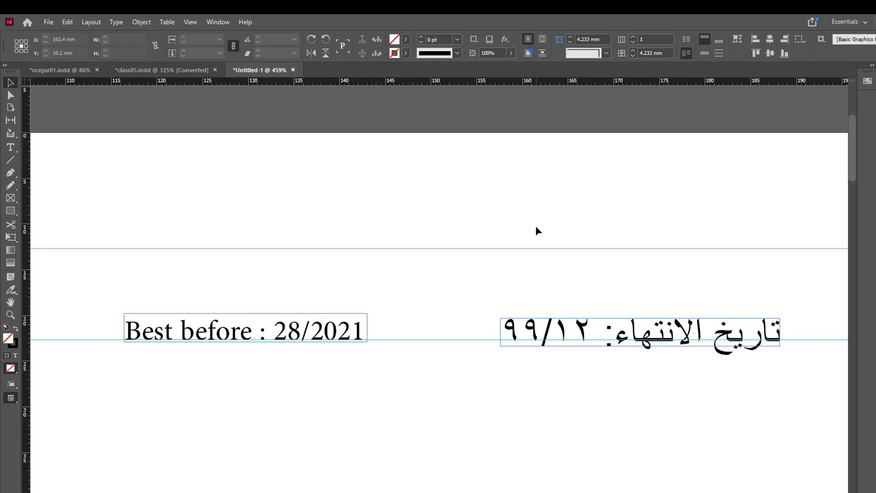
- Set the cursor key increment to 0.1 mm in the Units & Increments preferences
{"action": "left_click", "coordinate": [68, 22]}
{"action": "mouse_move", "coordinate": [228, 442]}
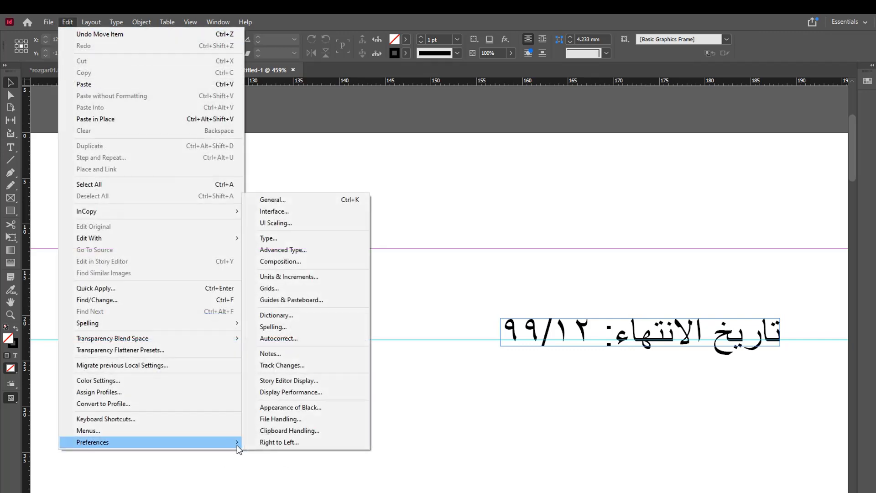
{"action": "left_click", "coordinate": [310, 277]}
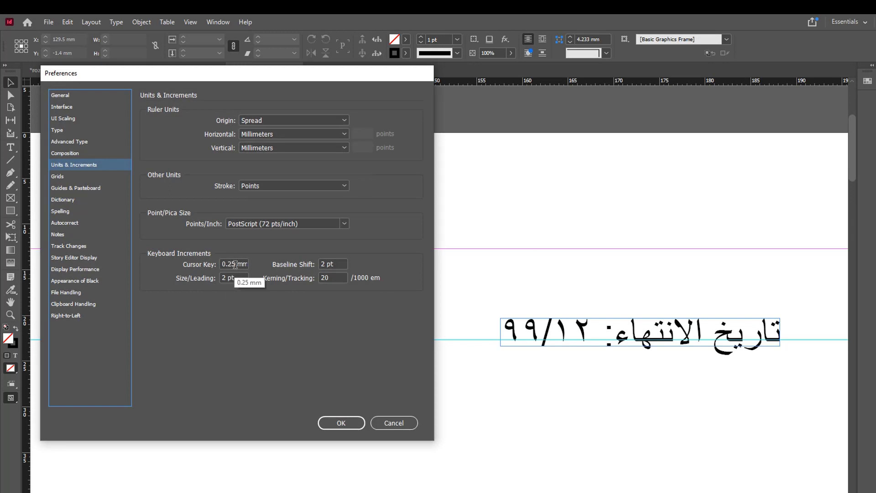
{"action": "left_click", "coordinate": [238, 263]}
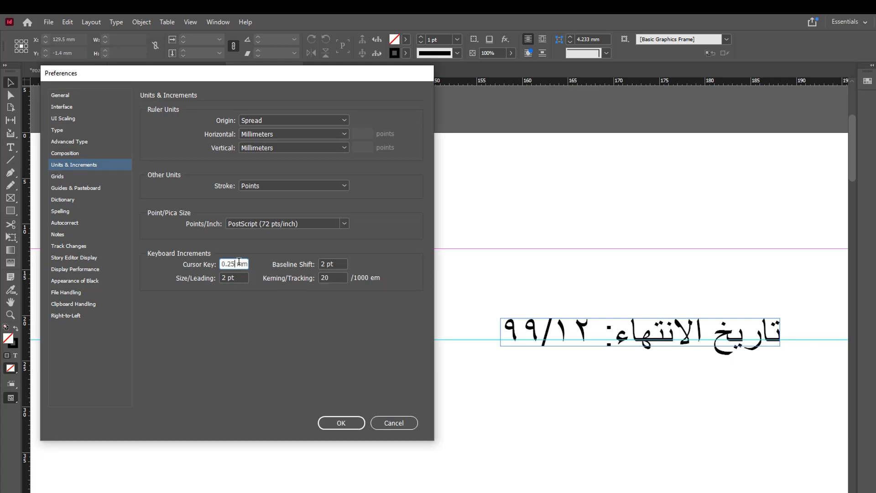
{"action": "key", "text": "BackSpace"}
{"action": "key", "text": "BackSpace"}
{"action": "type", "text": "1"}
{"action": "key", "text": "Return"}
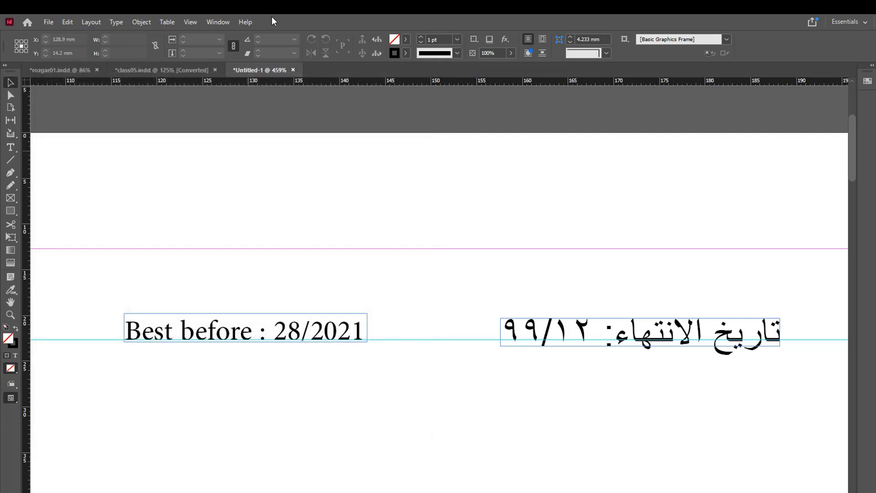
- Nudge the Arabic text frame up by 0.1 mm to Y 21.741 mm
{"action": "left_click", "coordinate": [768, 339]}
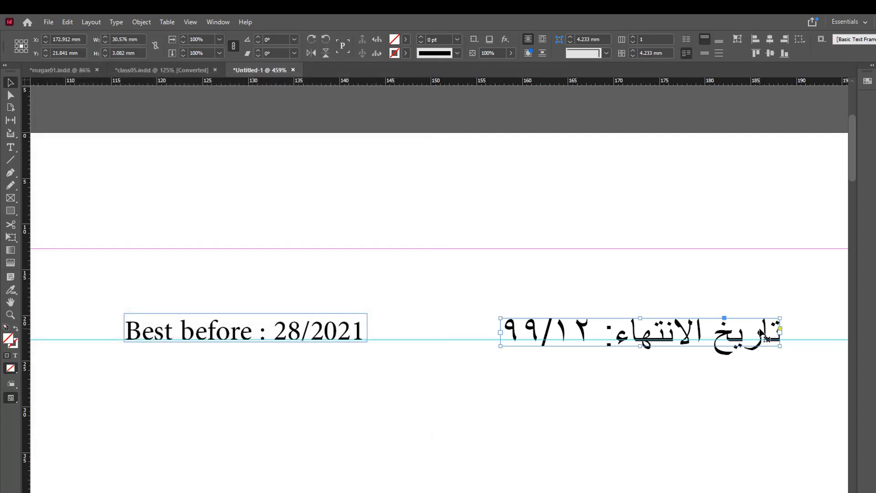
{"action": "key", "text": "Up"}
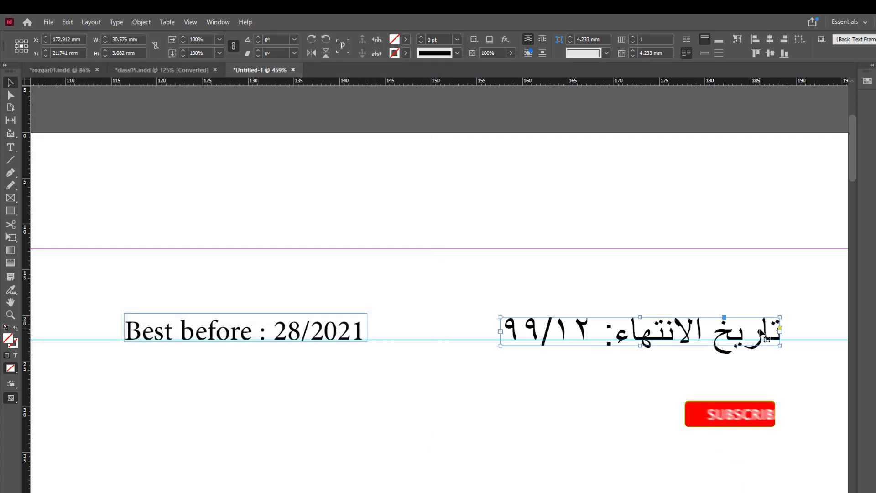
- Shift the "Best before" frame right to X 143.4 mm, leaving a small gap before the Arabic frame, and deselect it
{"action": "left_click", "coordinate": [355, 332]}
{"action": "key", "text": "shift+Right"}
{"action": "key", "text": "shift+Right"}
{"action": "key", "text": "shift+Right"}
{"action": "key", "text": "shift+Right"}
{"action": "key", "text": "shift+Right"}
{"action": "key", "text": "shift+Right"}
{"action": "key", "text": "shift+Right"}
{"action": "key", "text": "shift+Right"}
{"action": "key", "text": "shift+Right"}
{"action": "key", "text": "shift+Right"}
{"action": "key", "text": "shift+Right"}
{"action": "key", "text": "shift+Right"}
{"action": "key", "text": "shift+Right"}
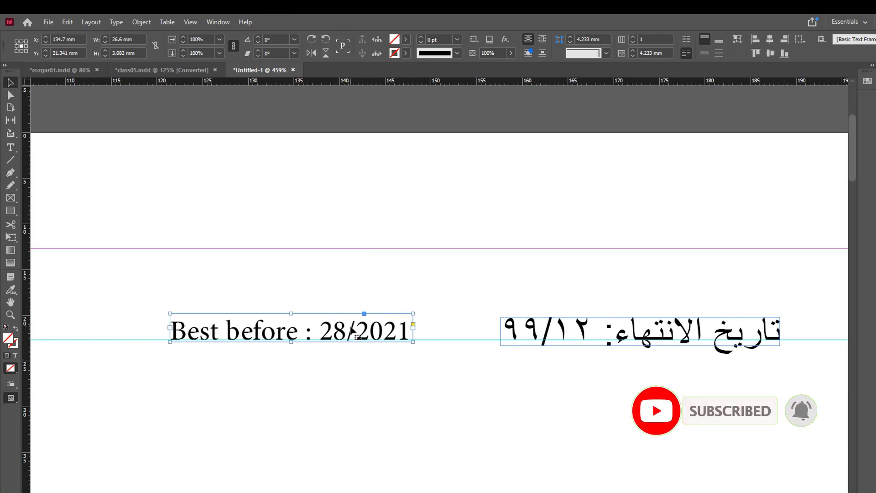
{"action": "key", "text": "shift+Right"}
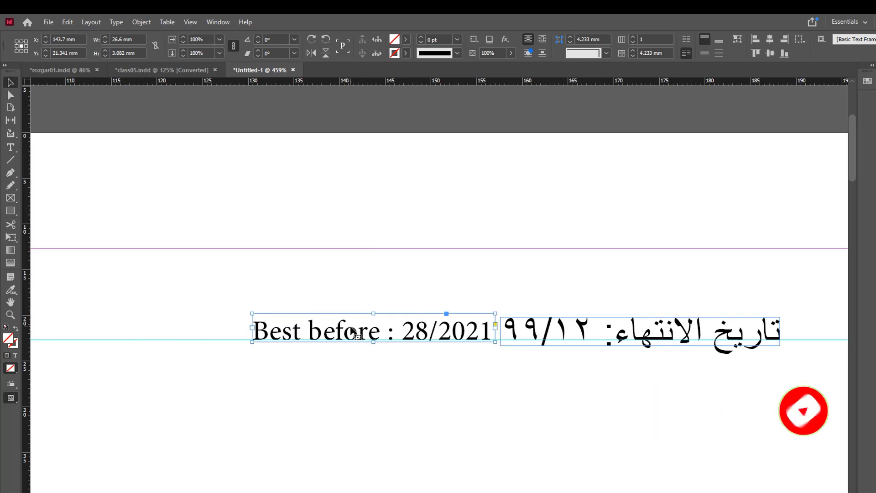
{"action": "key", "text": "Left"}
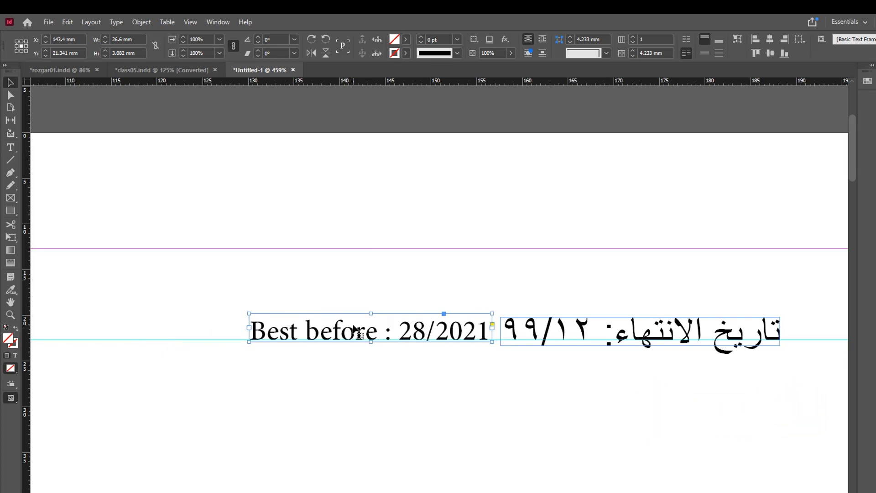
{"action": "left_click", "coordinate": [589, 383]}
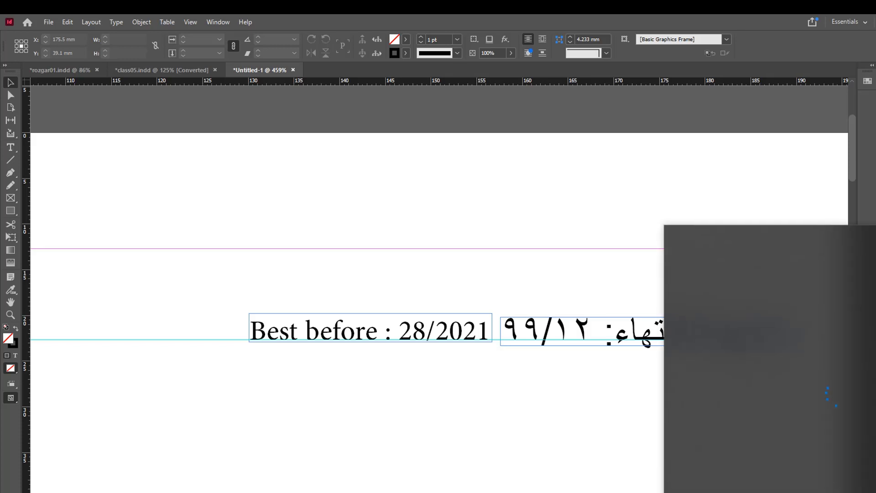
- Minimize the program window to show the desktop
{"action": "key", "text": "w"}
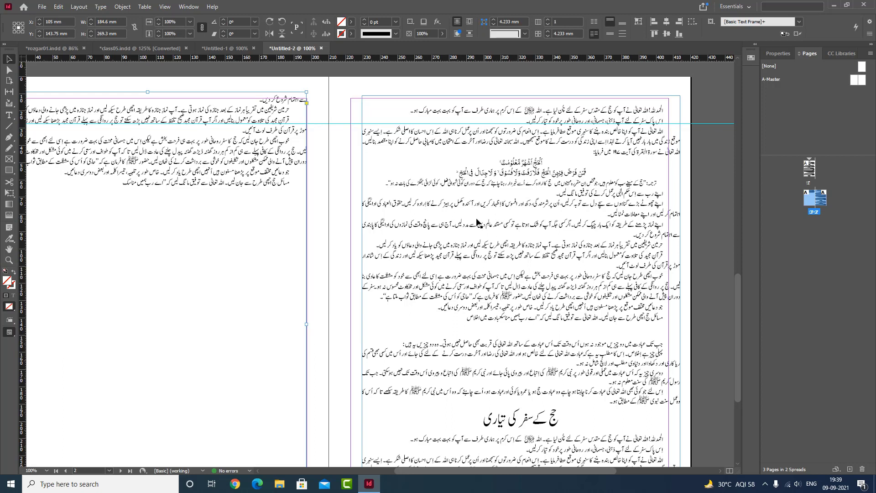
{"action": "left_click", "coordinate": [833, 8]}
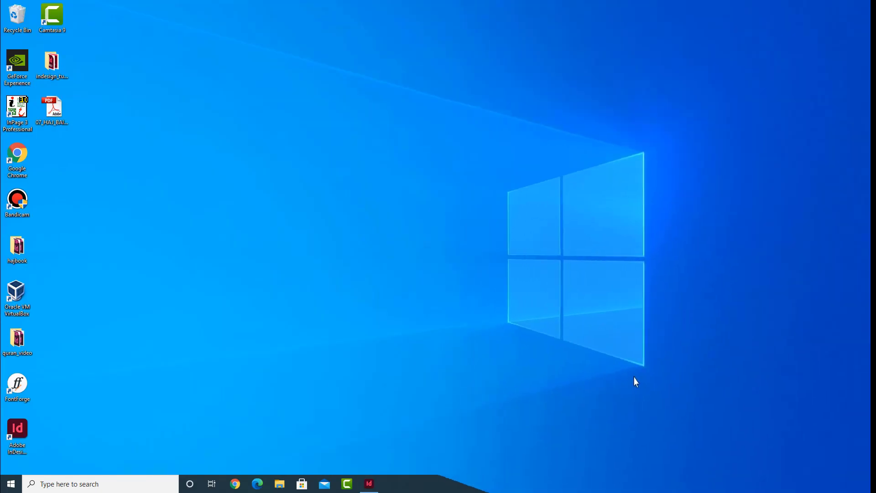